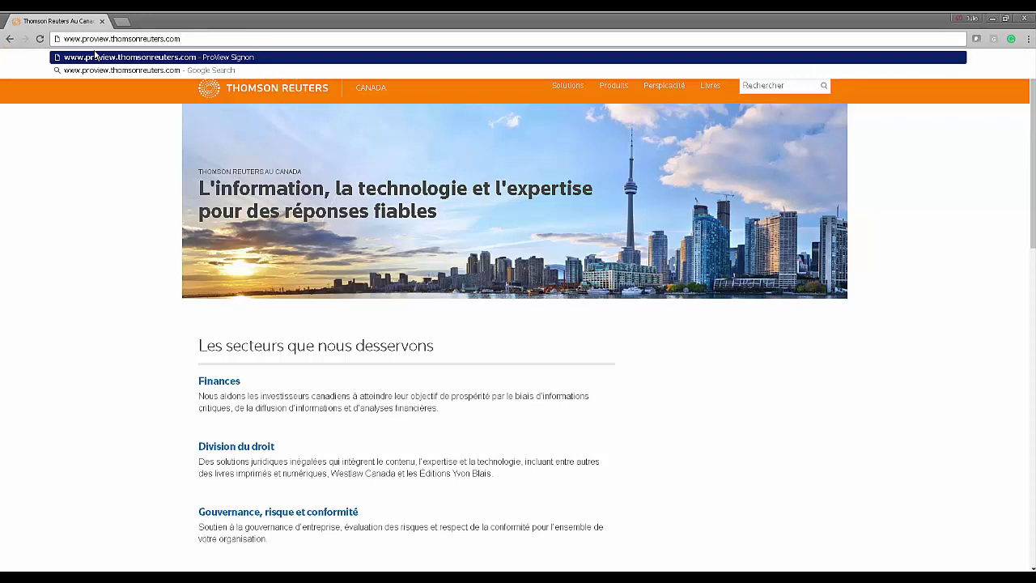
pyautogui.press('Return')
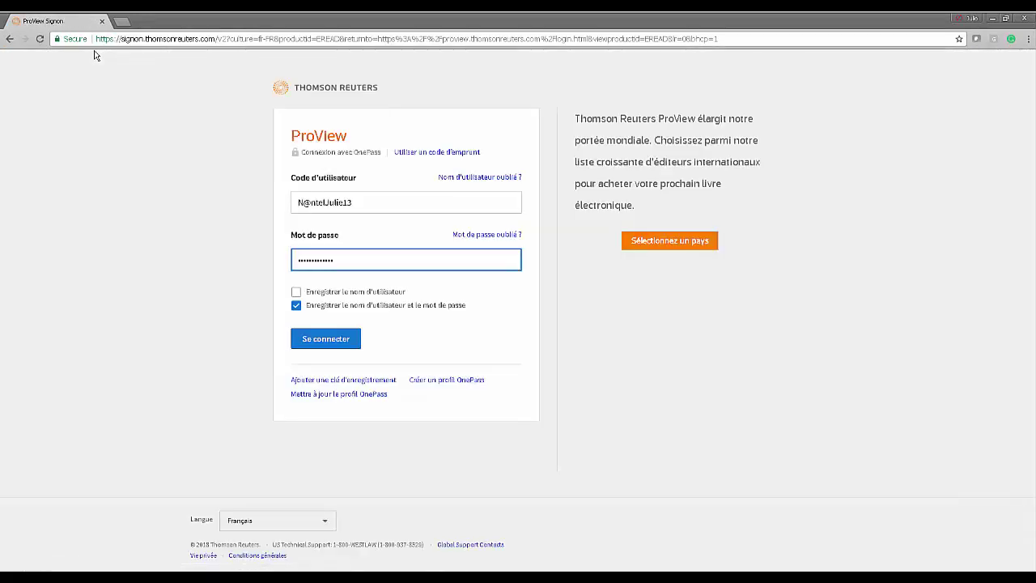
pyautogui.click(244, 196)
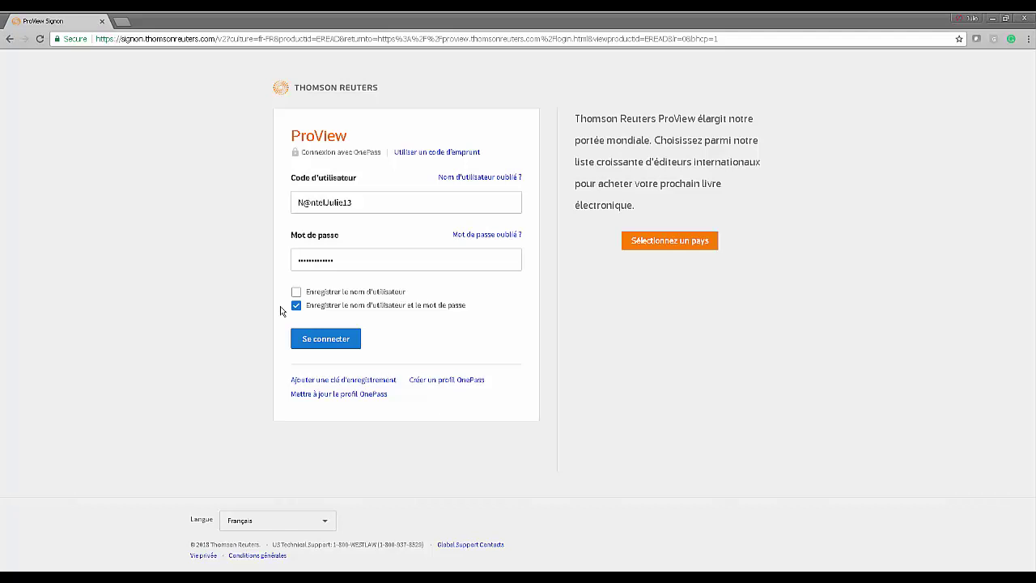
pyautogui.click(324, 346)
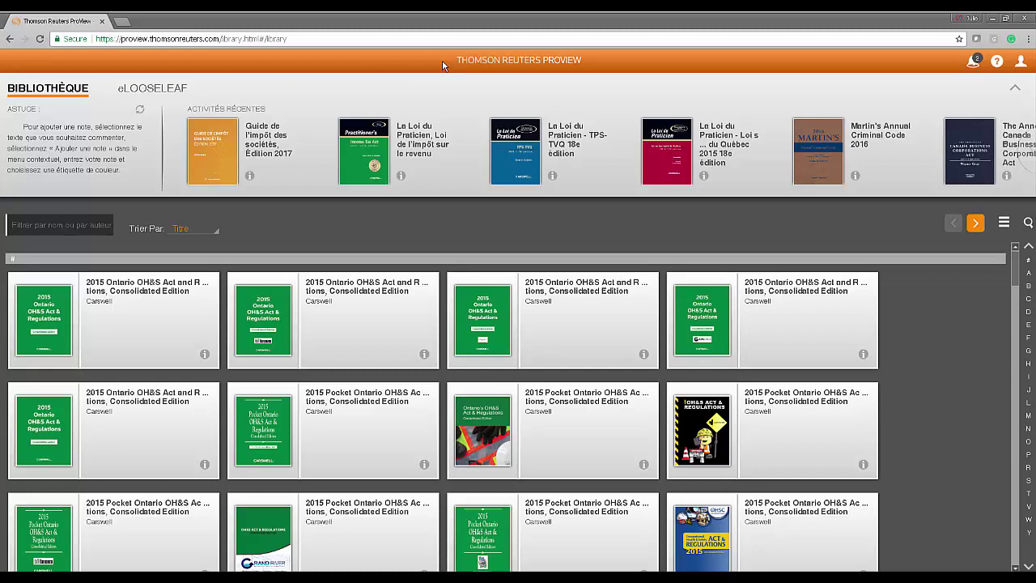
# Look at the help overlay's explanation of the list view and at the account options, closing both
pyautogui.click(972, 62)
pyautogui.click(996, 62)
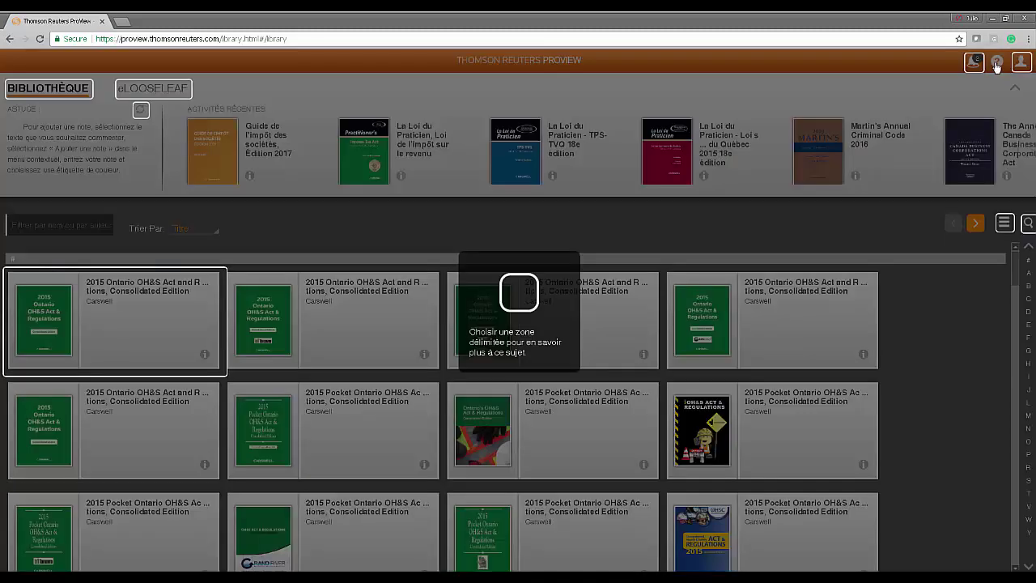
pyautogui.click(1004, 222)
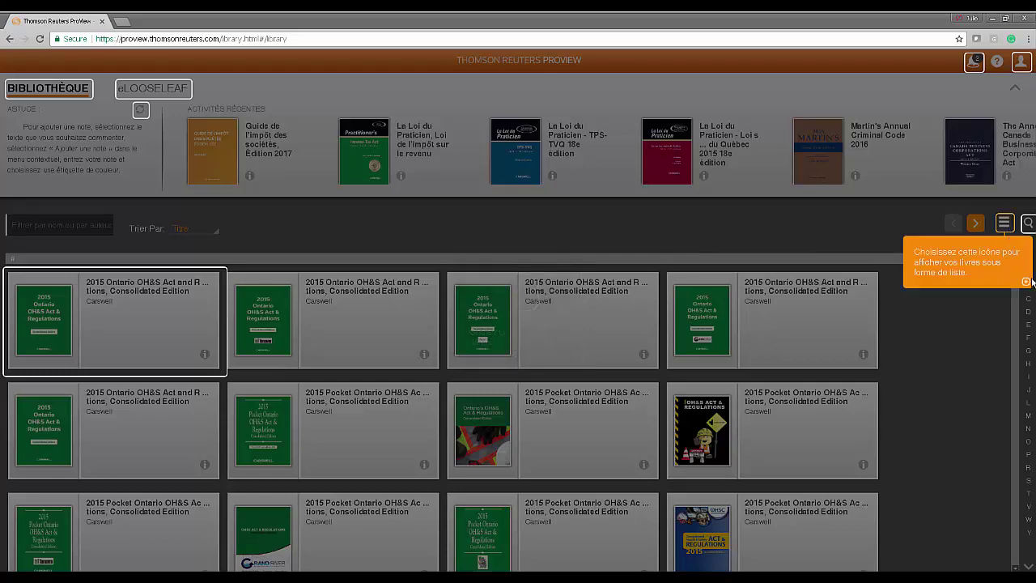
pyautogui.click(999, 65)
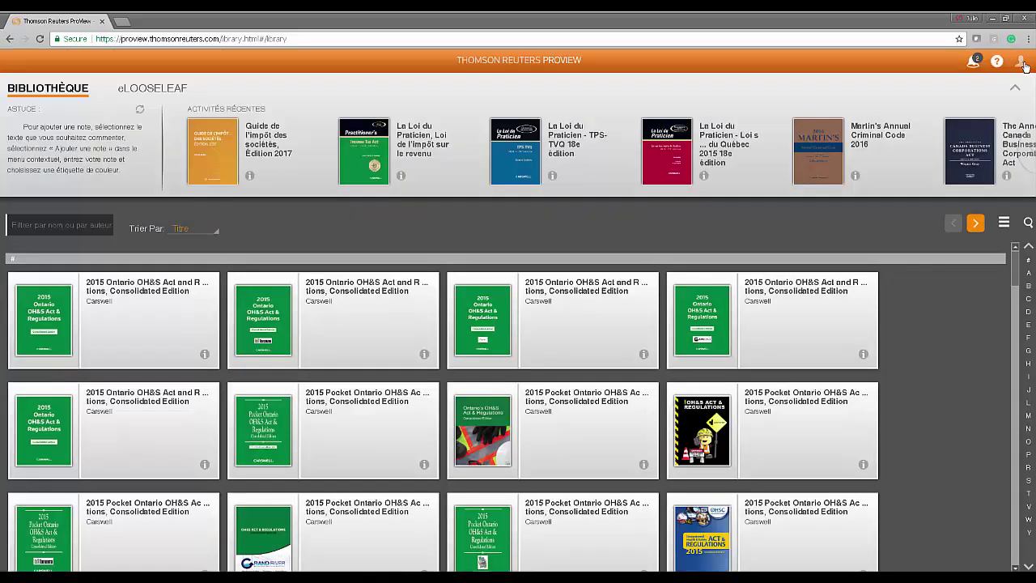
pyautogui.click(1023, 63)
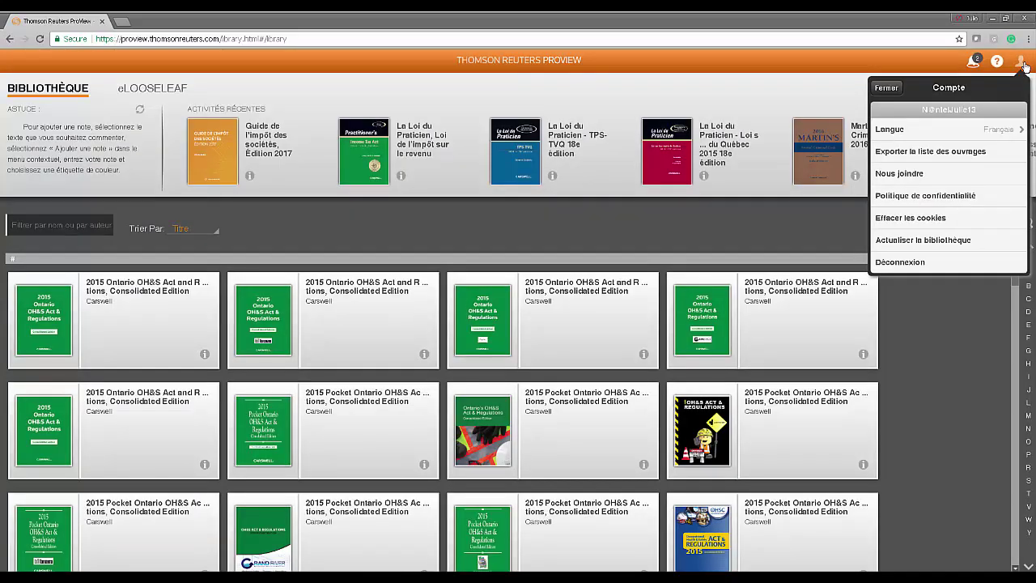
pyautogui.click(1023, 65)
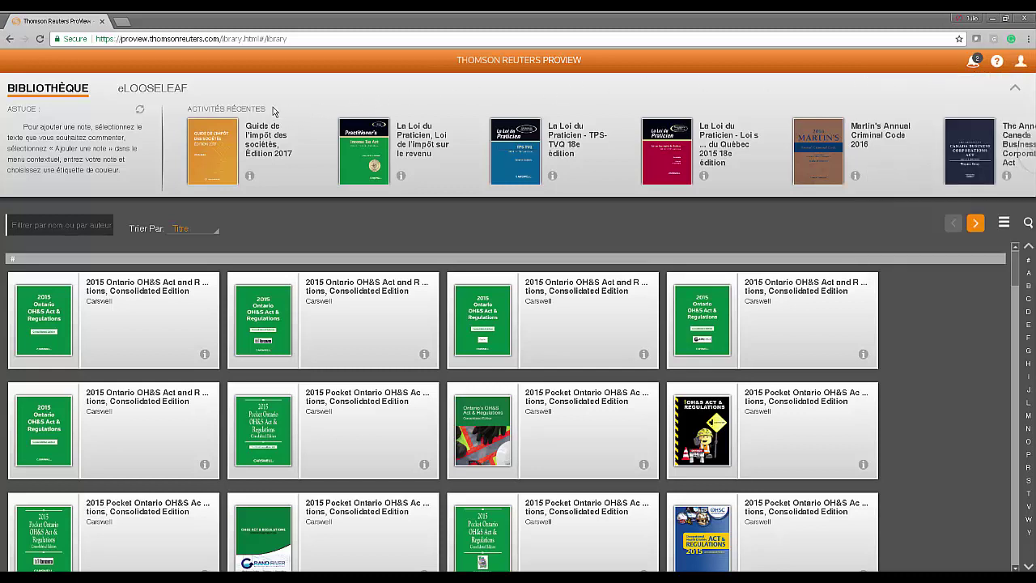
# View the eLooseleaf collection and return to the Bibliothèque
pyautogui.click(45, 95)
pyautogui.click(147, 91)
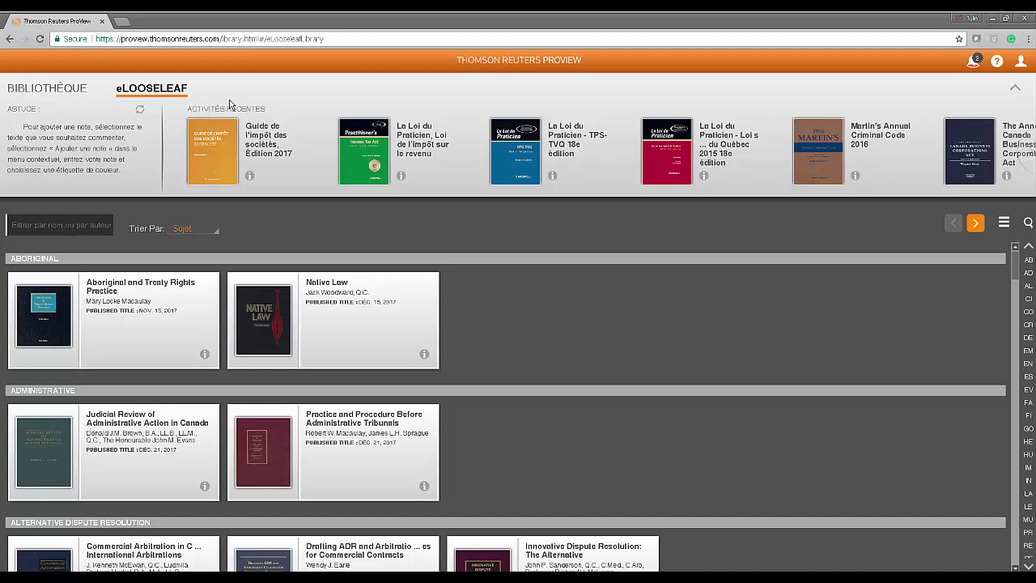
pyautogui.click(71, 92)
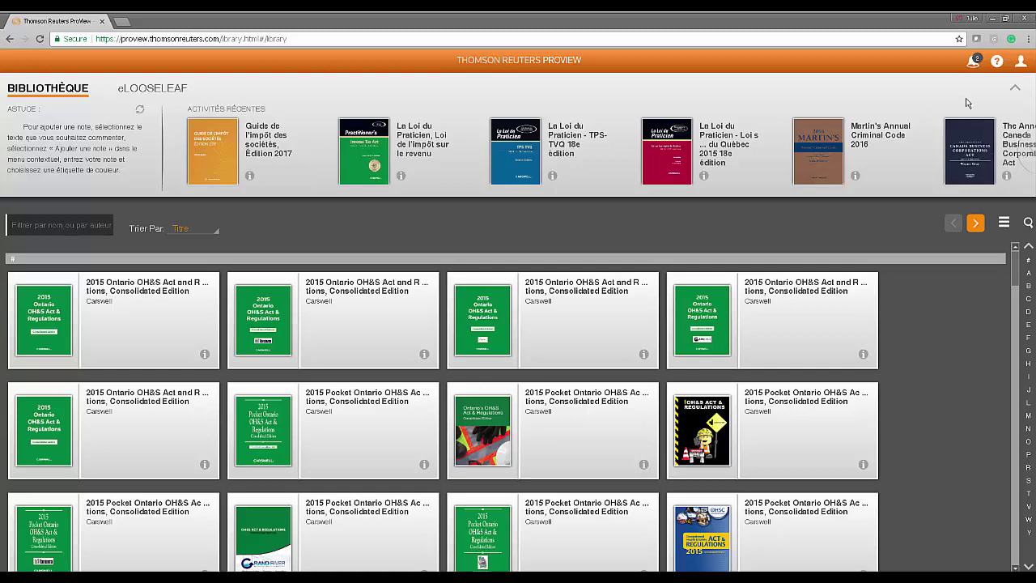
# Collapse and re-expand the recent activities section and browse its books forward and back
pyautogui.click(1015, 87)
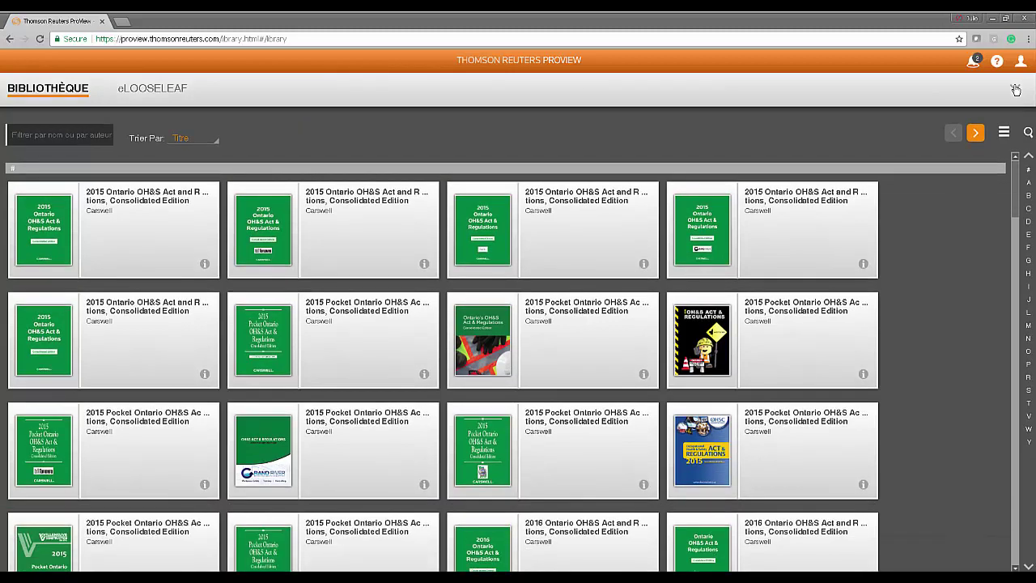
pyautogui.click(1016, 90)
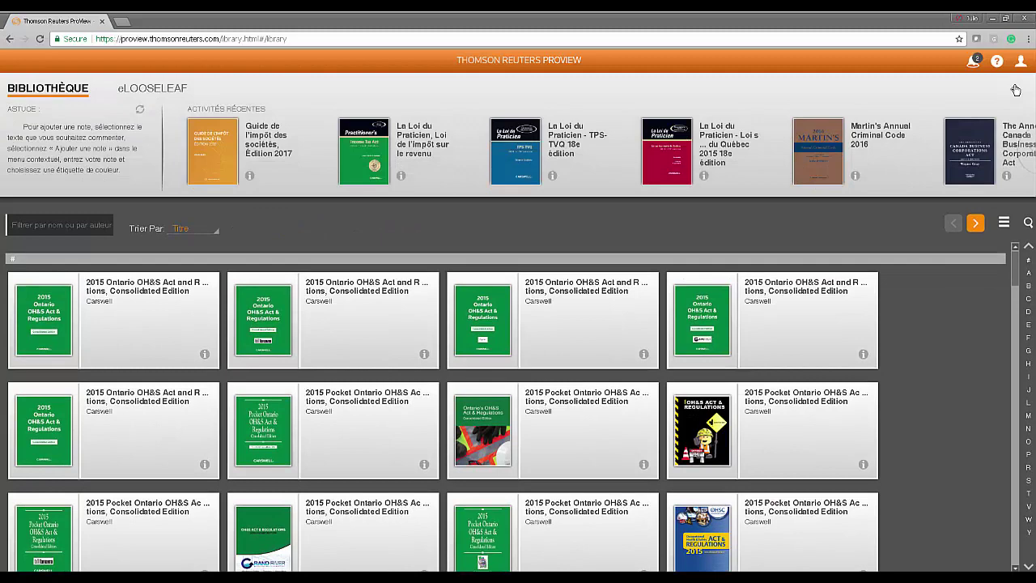
pyautogui.click(1028, 150)
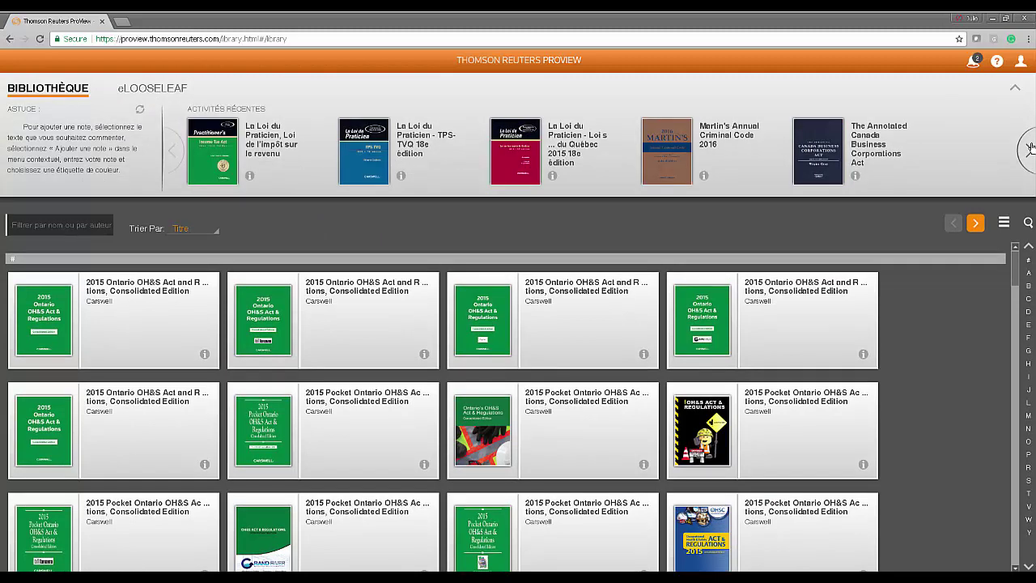
pyautogui.click(176, 150)
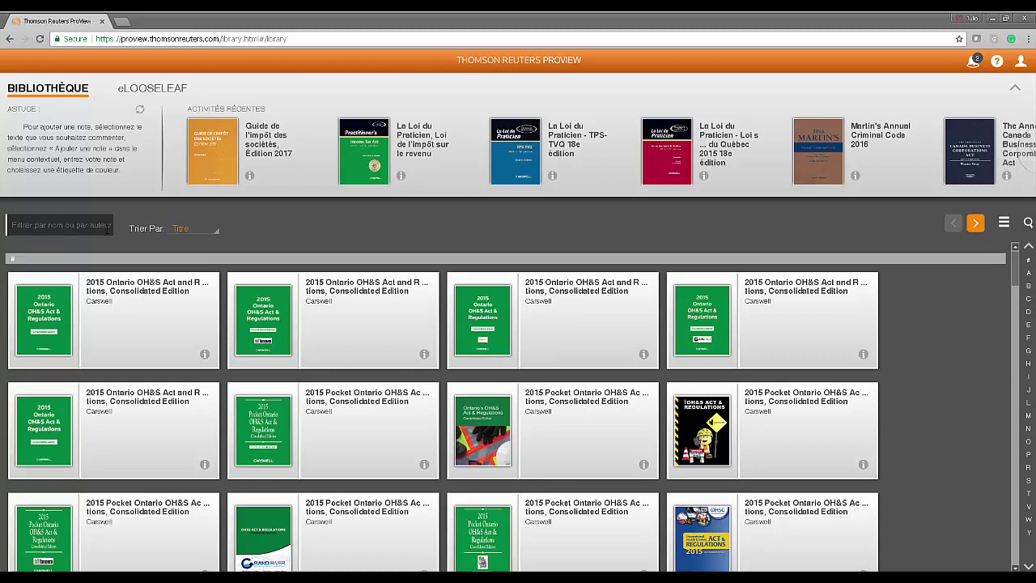
# View the library's sorting criteria and page through the alphabetical title groups and back to the first group
pyautogui.click(107, 229)
pyautogui.click(216, 233)
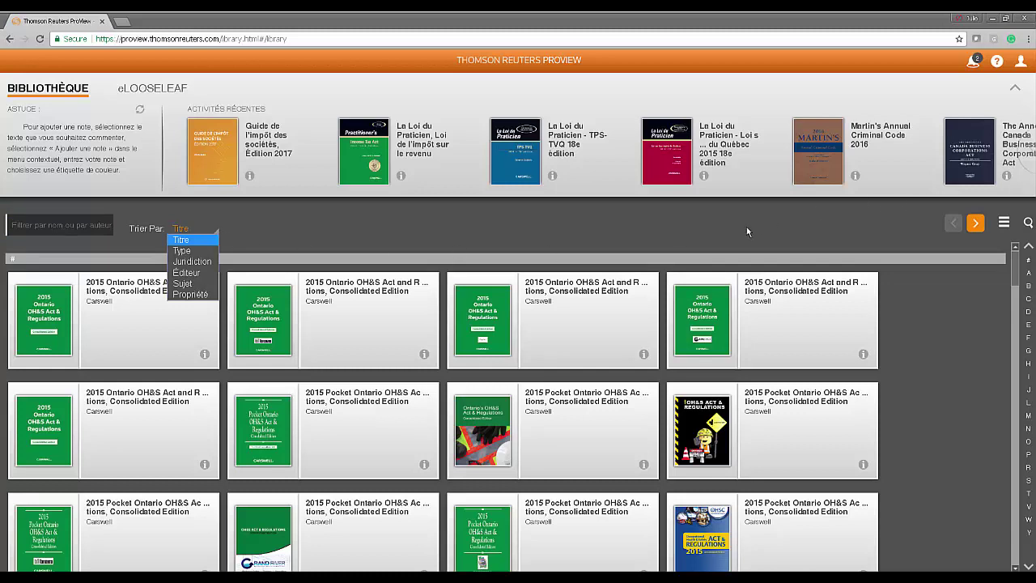
pyautogui.click(975, 223)
pyautogui.click(976, 224)
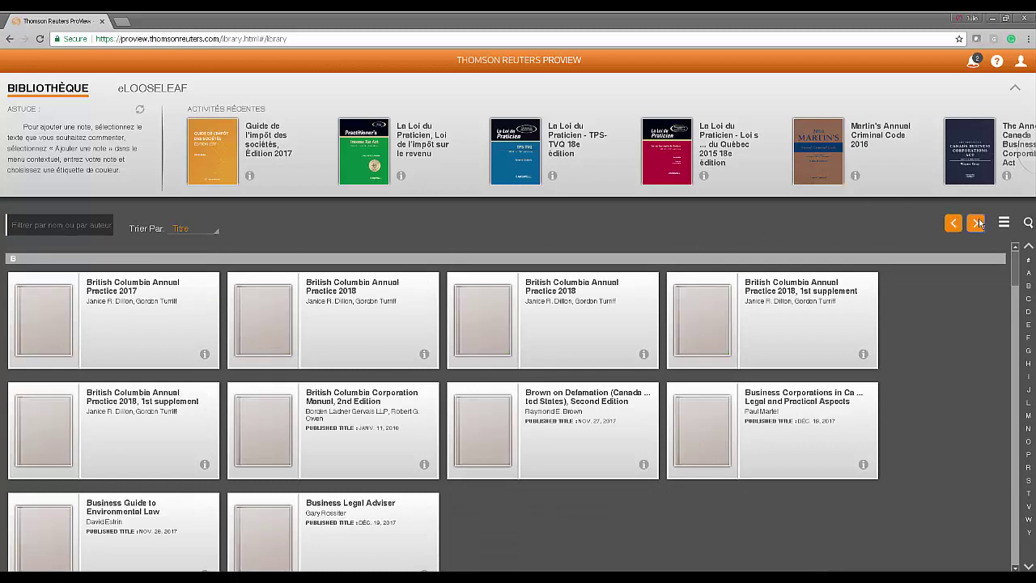
pyautogui.click(954, 224)
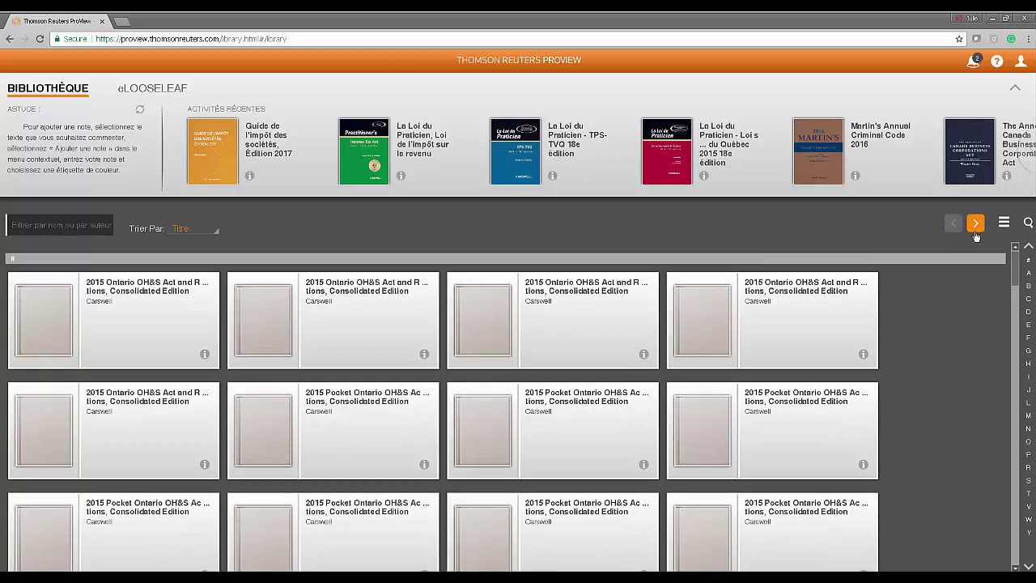
# Show the library as a list and return to the grid, and view the advanced search filters before closing them
pyautogui.click(1006, 226)
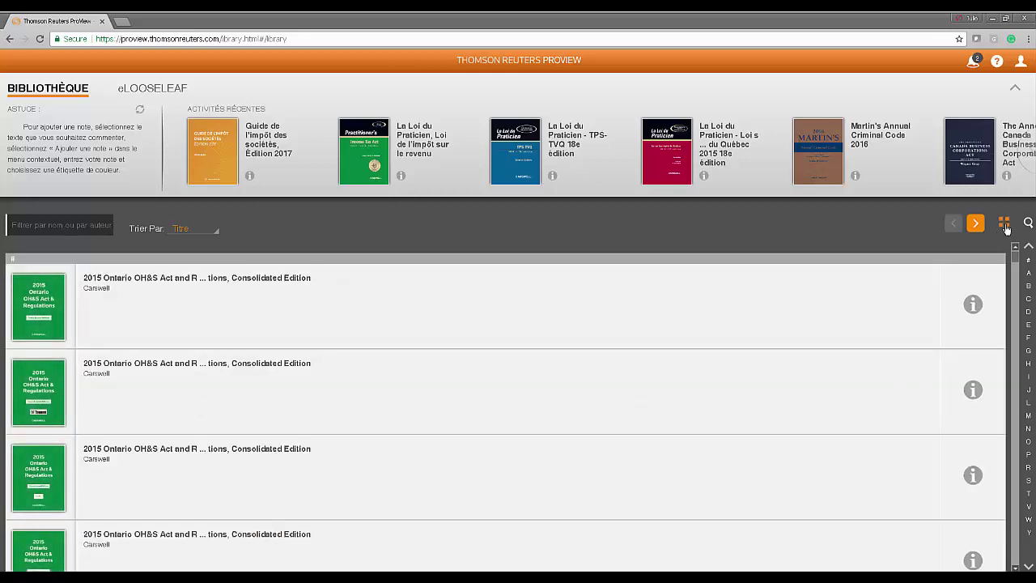
pyautogui.click(1005, 226)
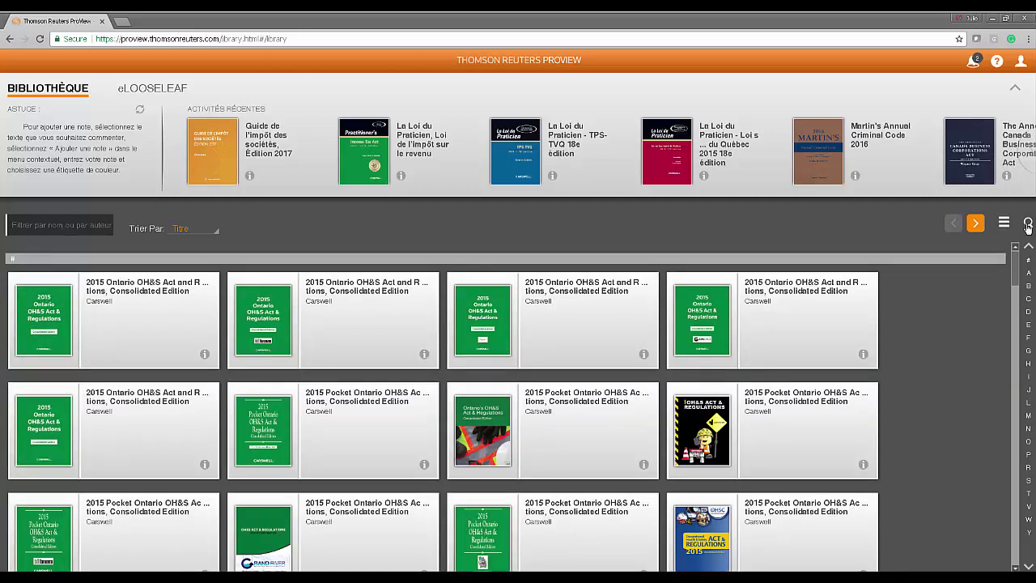
pyautogui.click(1028, 223)
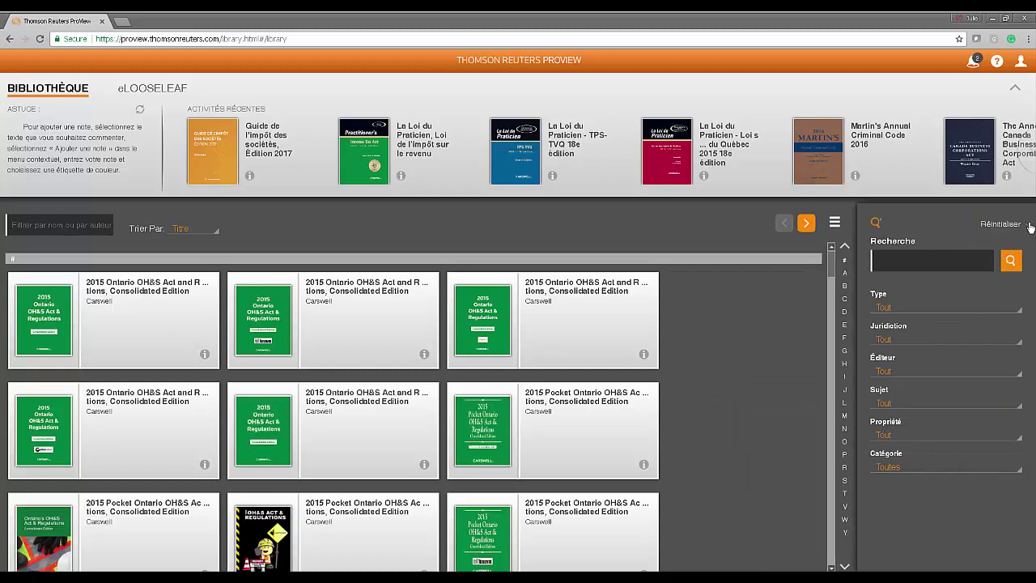
pyautogui.click(881, 224)
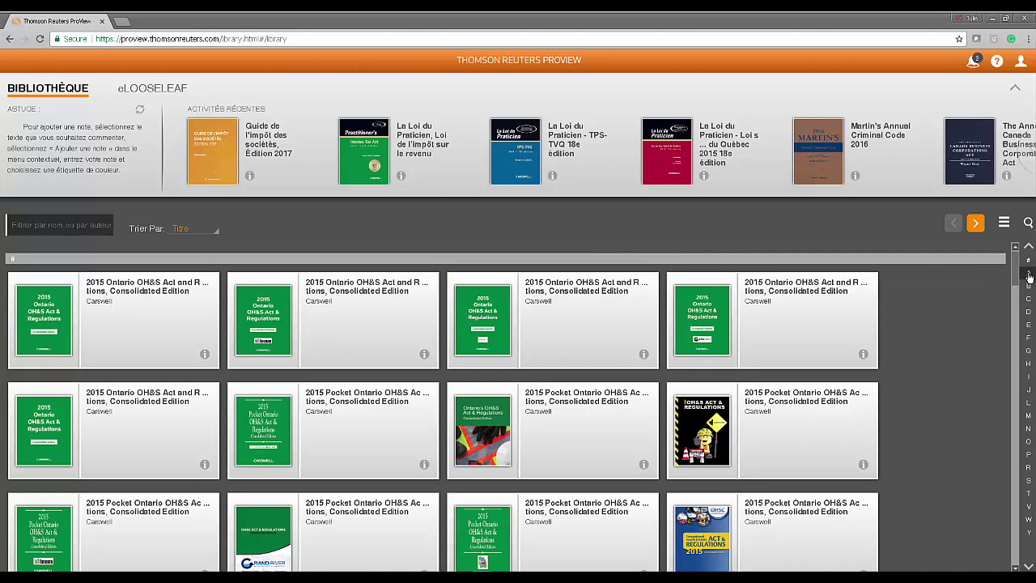
# View the details of the fourth 2015 Ontario OH&S Act and Regulations book and close them
pyautogui.click(864, 355)
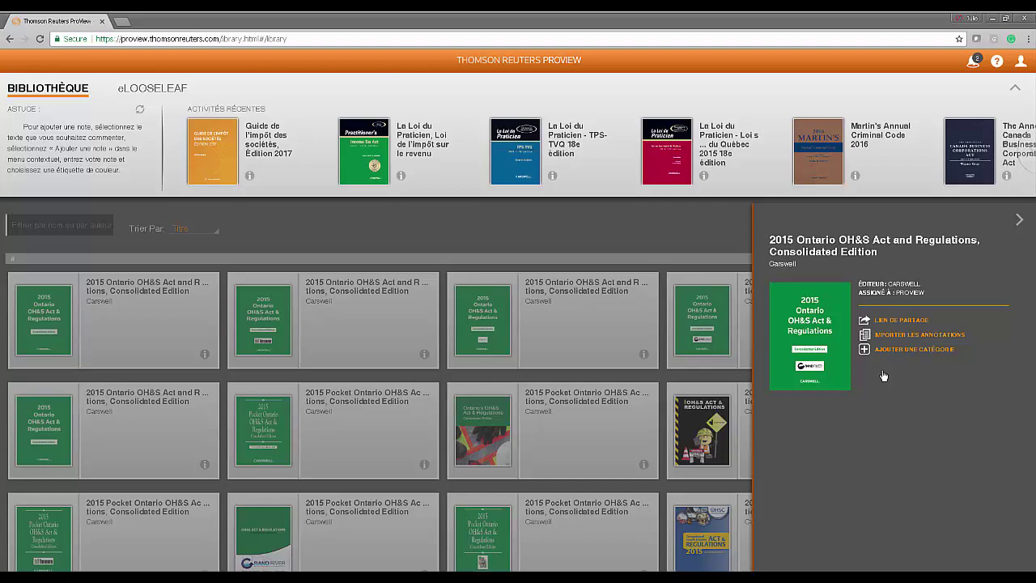
pyautogui.click(1019, 220)
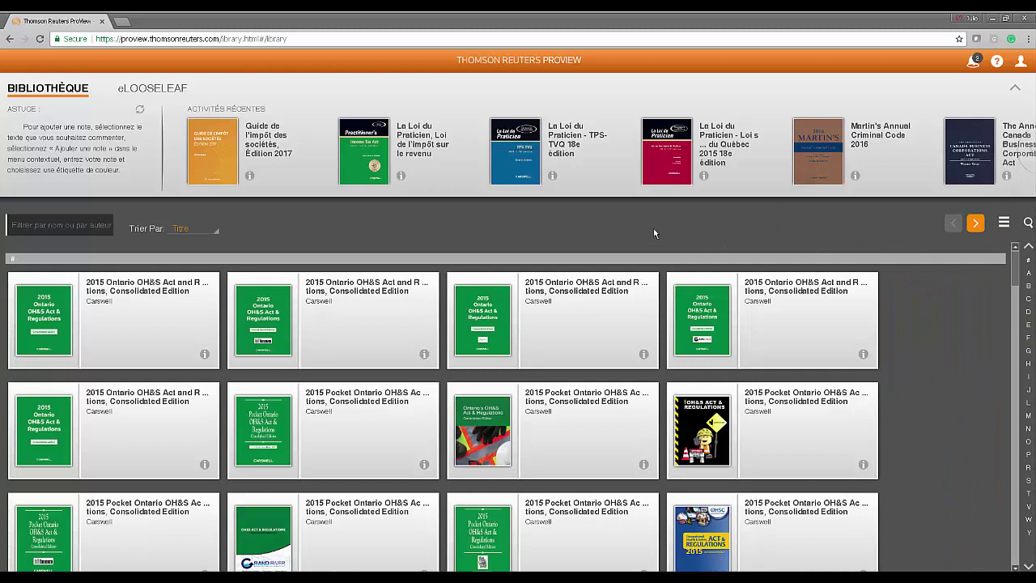
# Open the book La Loi du Praticien - Loi sur les impôts du Québec 2015 19e édition from the library's L group
pyautogui.click(551, 176)
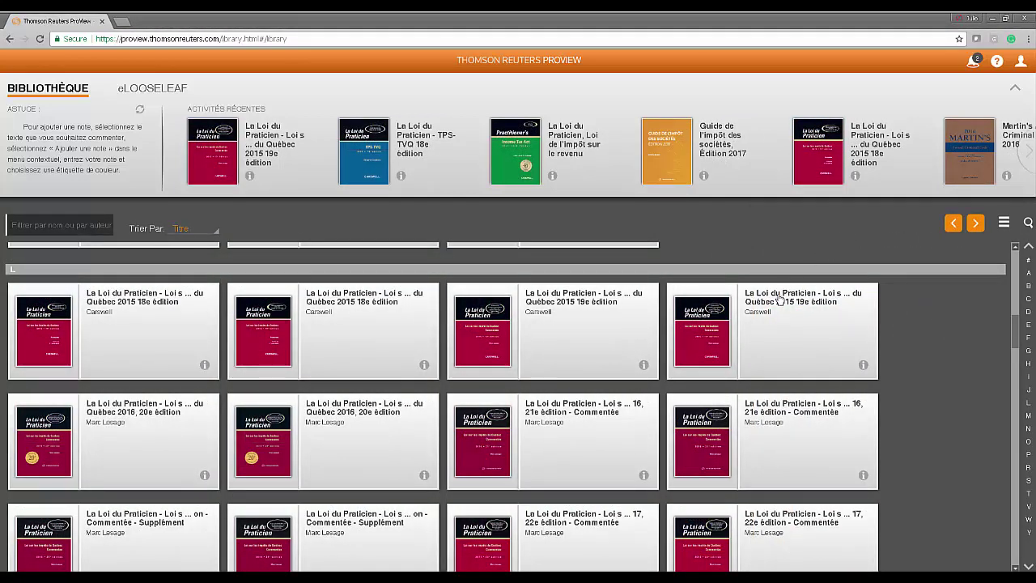
pyautogui.click(689, 335)
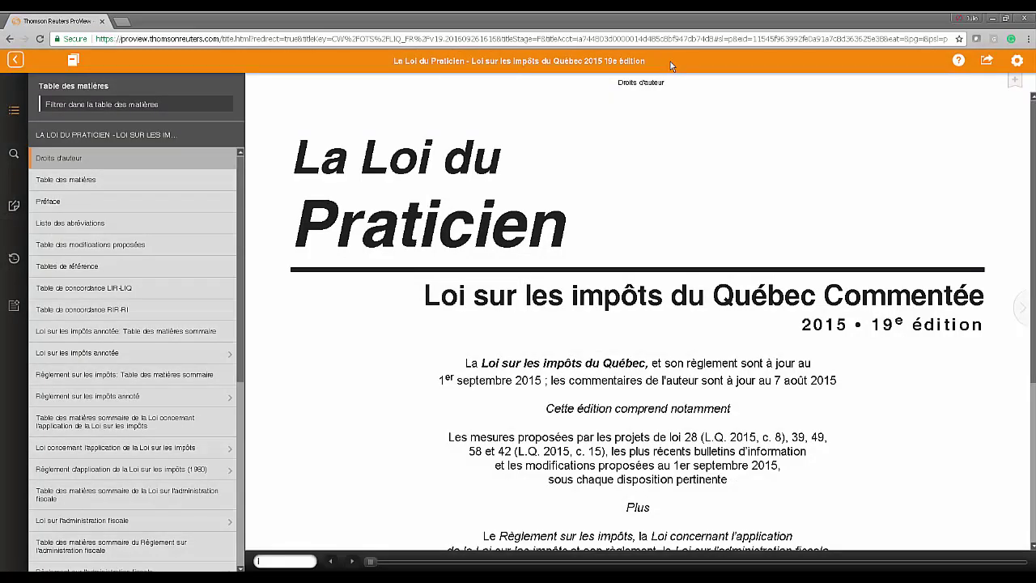
# View the book's create-and-share choices and its display options, closing both
pyautogui.click(959, 63)
pyautogui.click(986, 62)
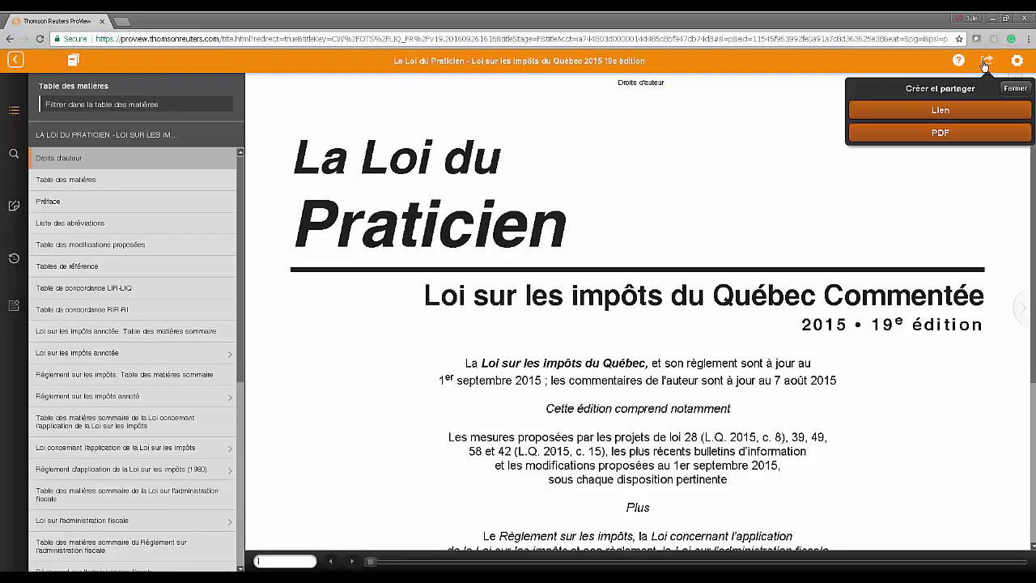
pyautogui.click(1015, 88)
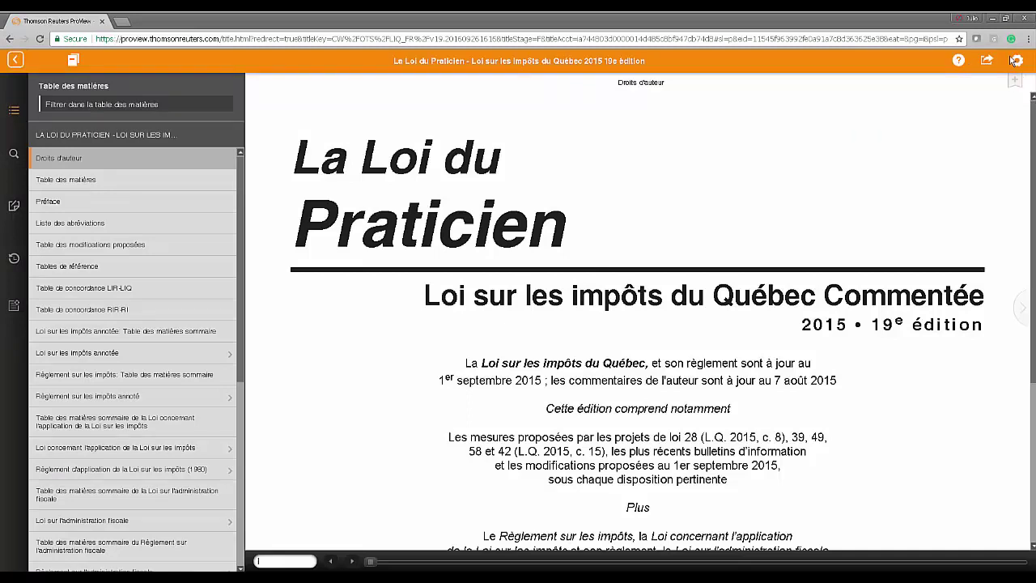
pyautogui.click(1017, 62)
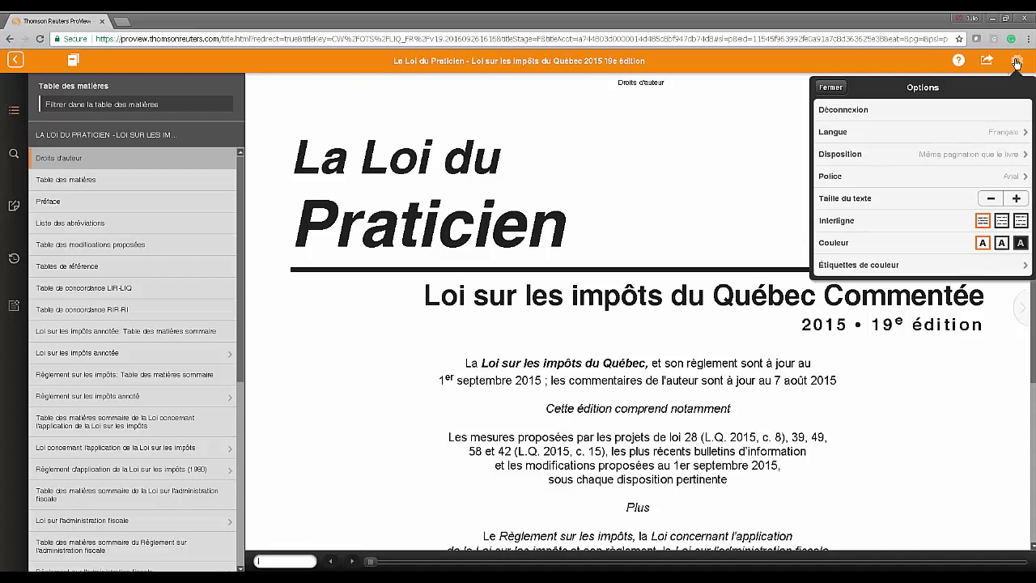
pyautogui.click(1018, 63)
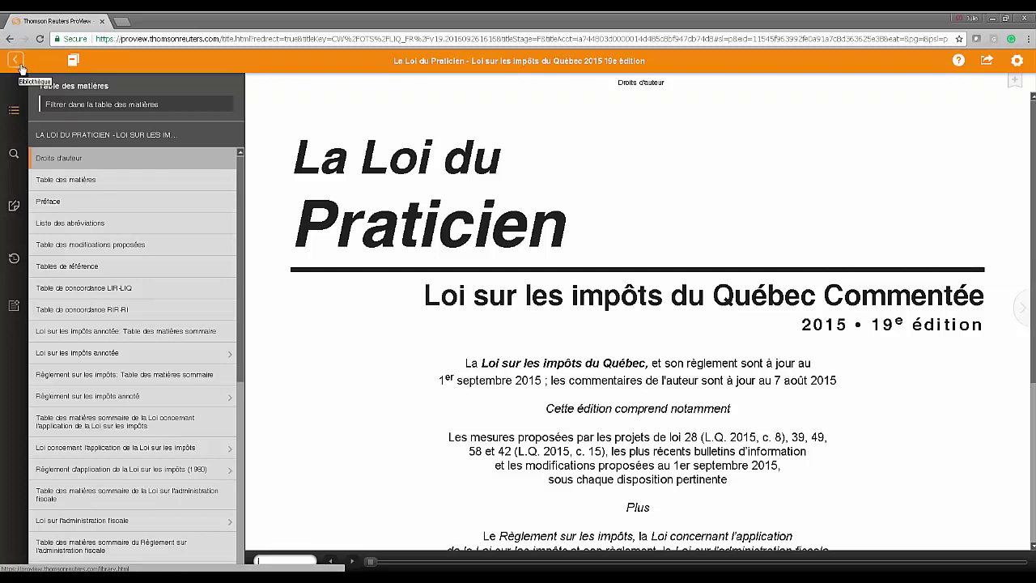
# View the recently read books, and hide and show the book's table of contents again
pyautogui.click(73, 61)
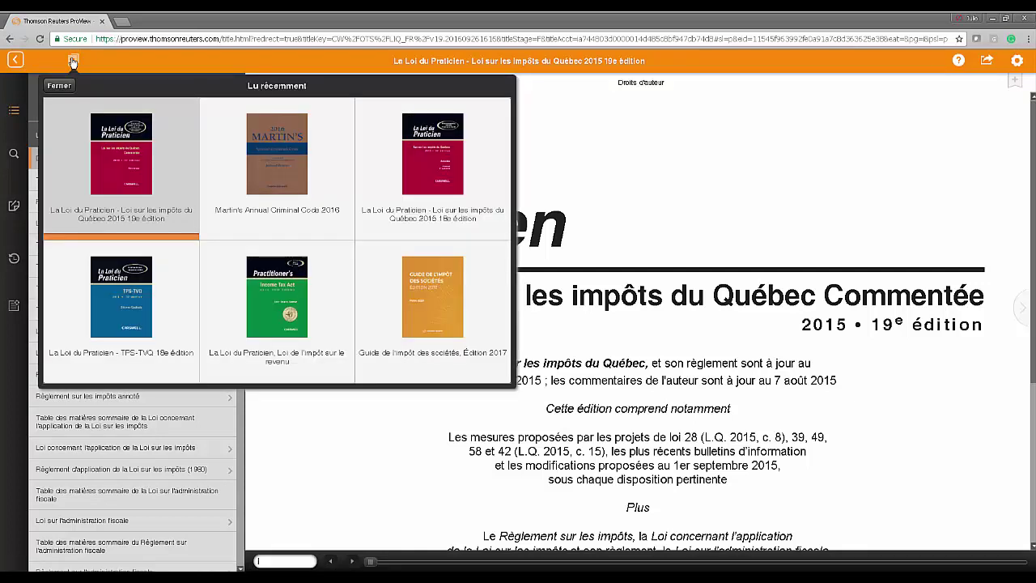
pyautogui.click(74, 63)
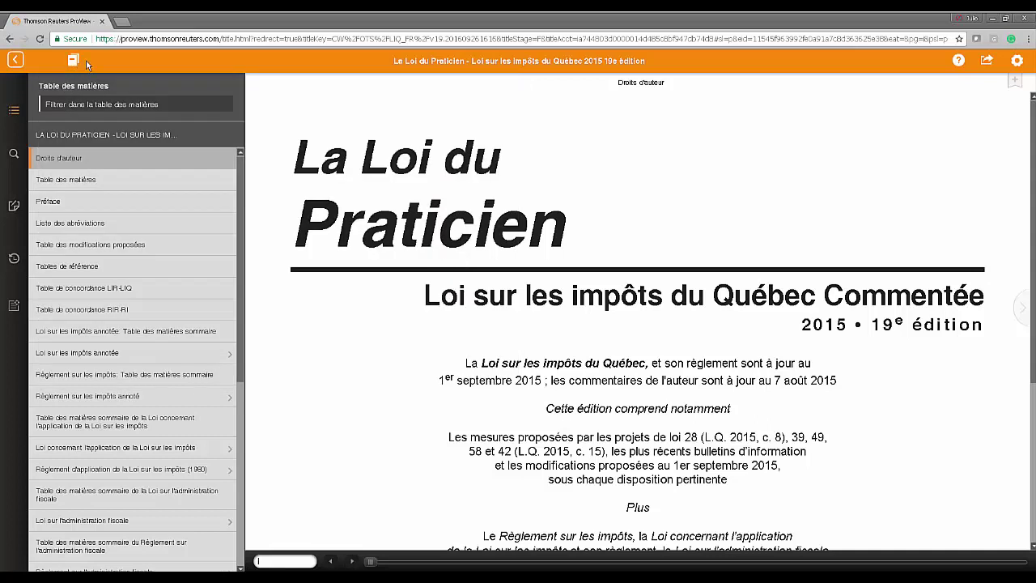
pyautogui.click(13, 113)
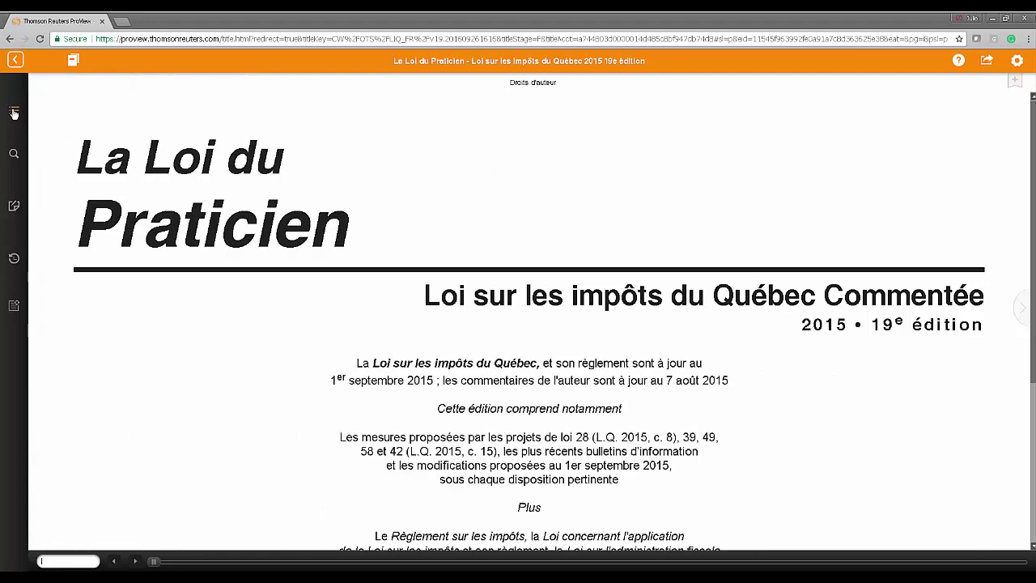
pyautogui.click(14, 113)
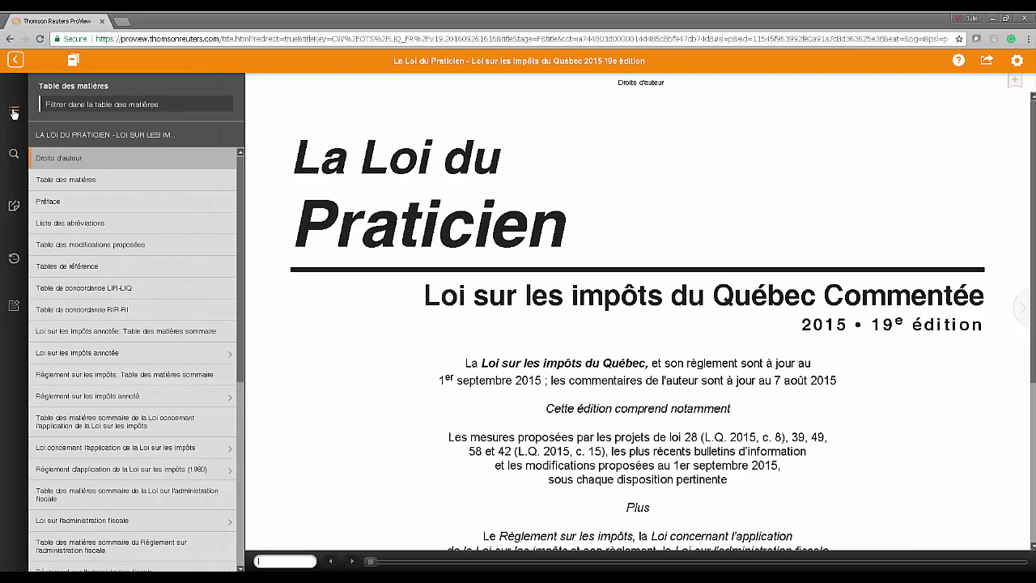
# View the book's search field and the list of search operators, closing the list again
pyautogui.click(13, 154)
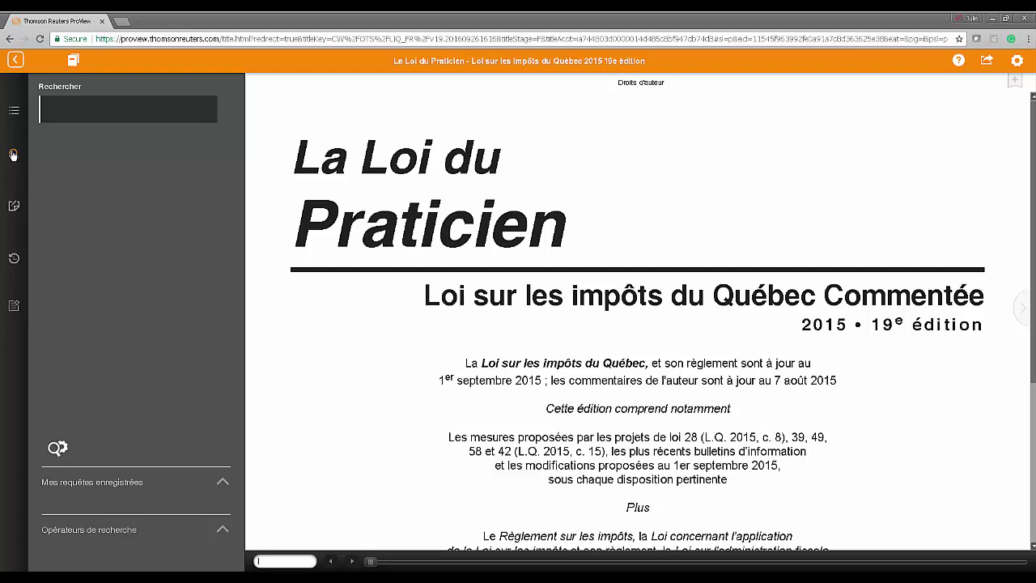
pyautogui.click(81, 104)
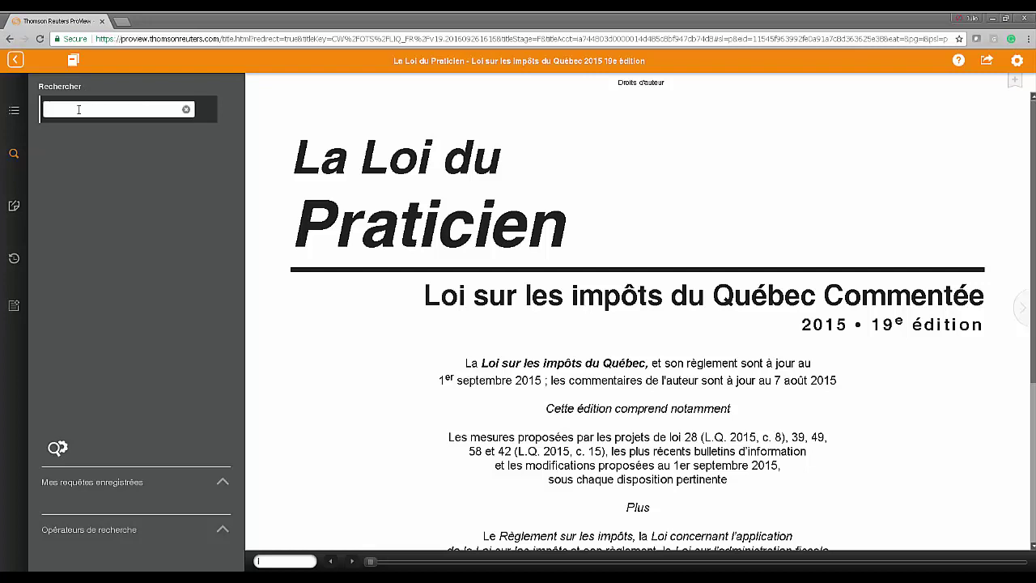
pyautogui.click(223, 531)
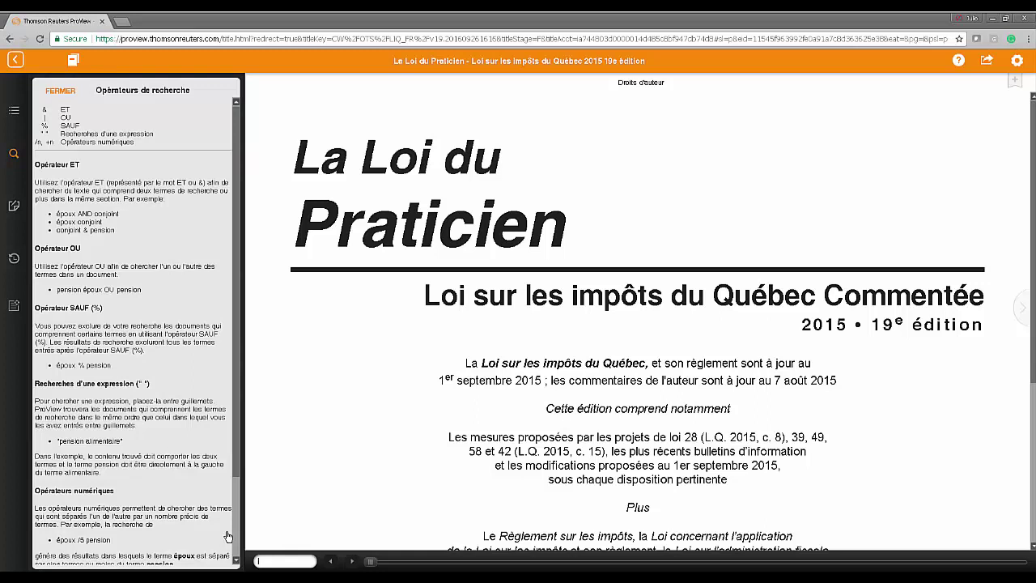
pyautogui.click(61, 91)
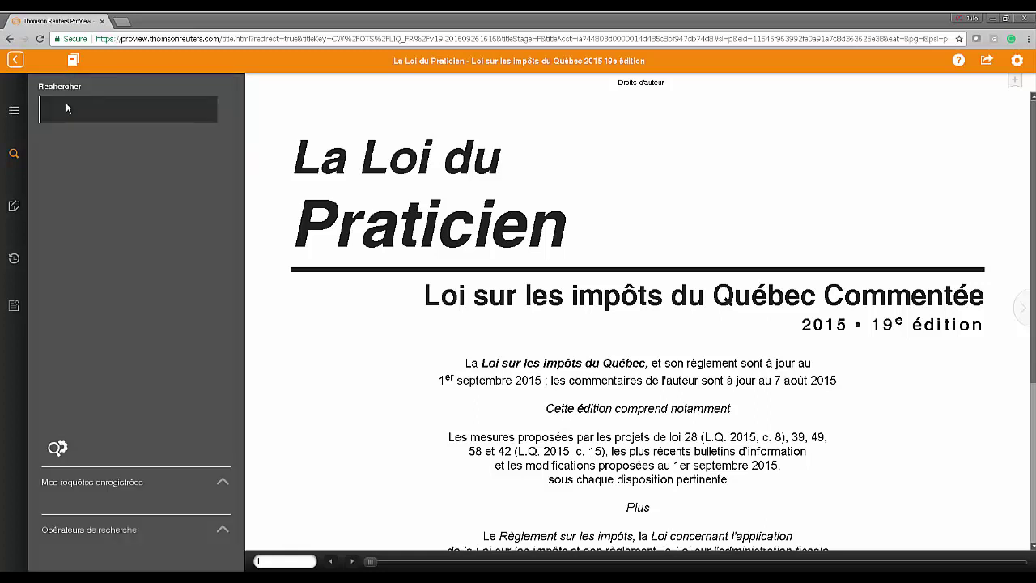
# View the book's annotations, its navigation history and the choices for adding a bookmark, closing the bookmark choices
pyautogui.click(12, 208)
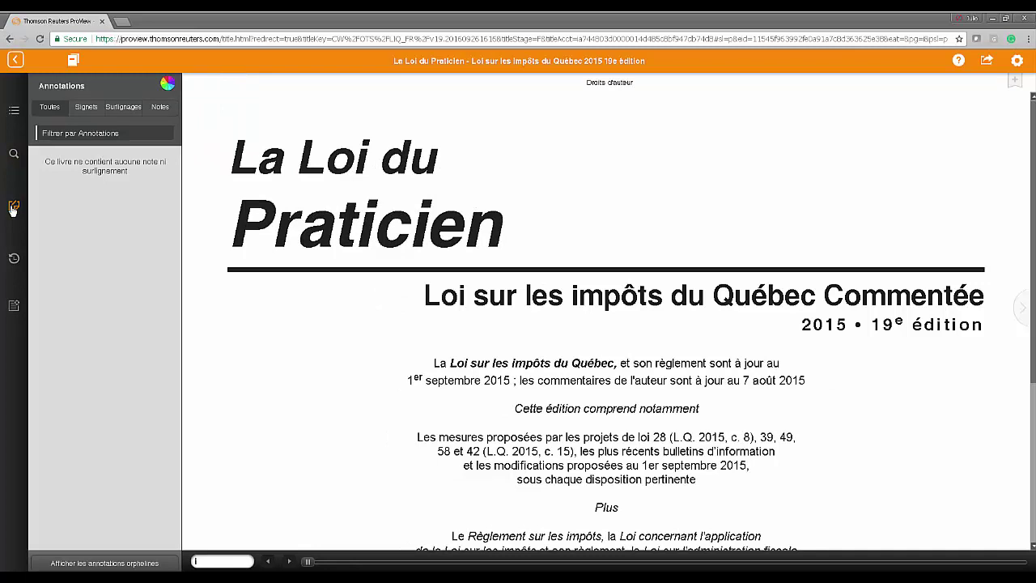
pyautogui.click(14, 259)
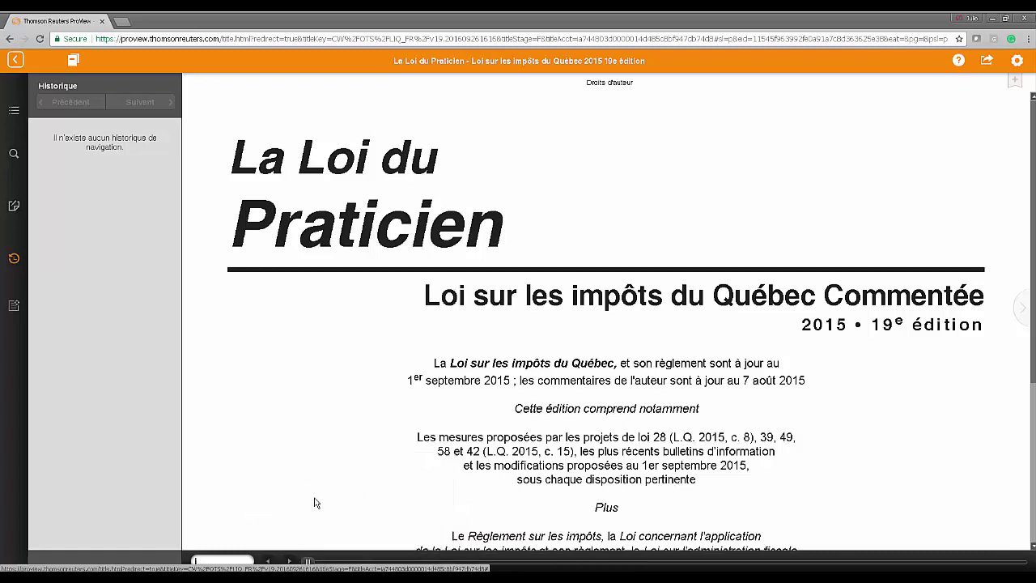
pyautogui.click(1016, 85)
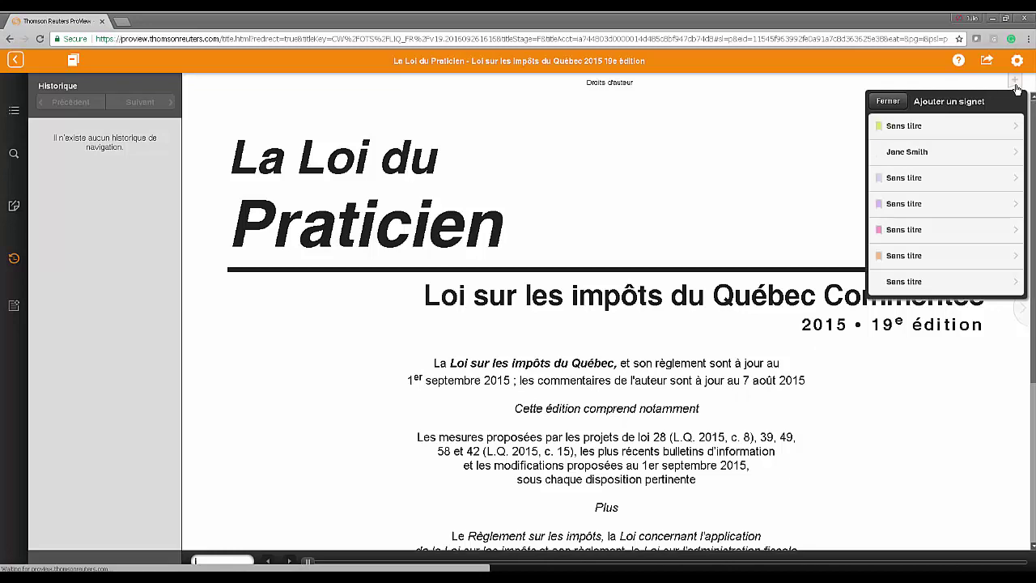
pyautogui.click(835, 106)
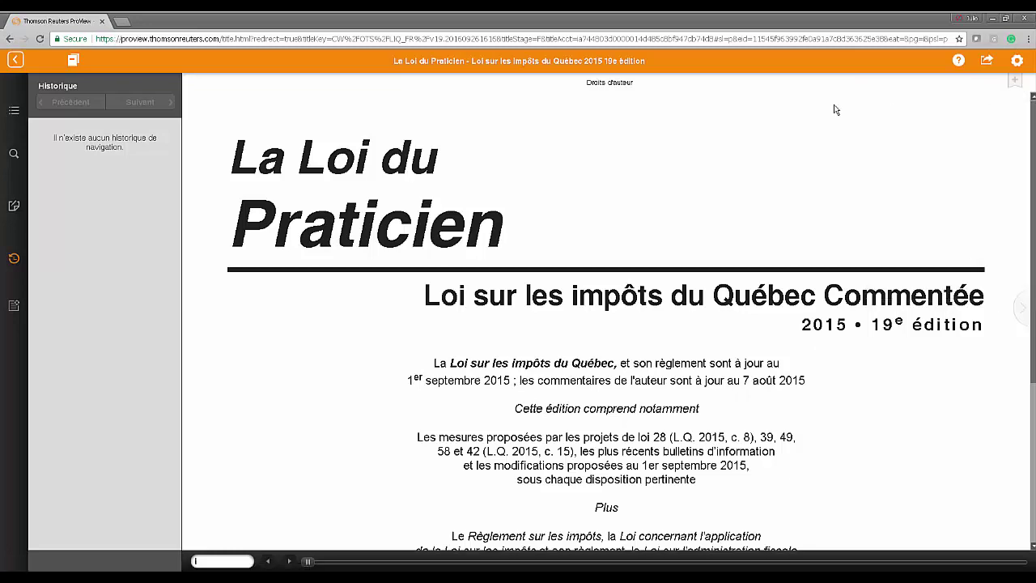
# Open section 1.1 — Interprétation under Chapitre I — Définitions of the Loi concernant l'application de la Loi sur les impôts
pyautogui.click(14, 113)
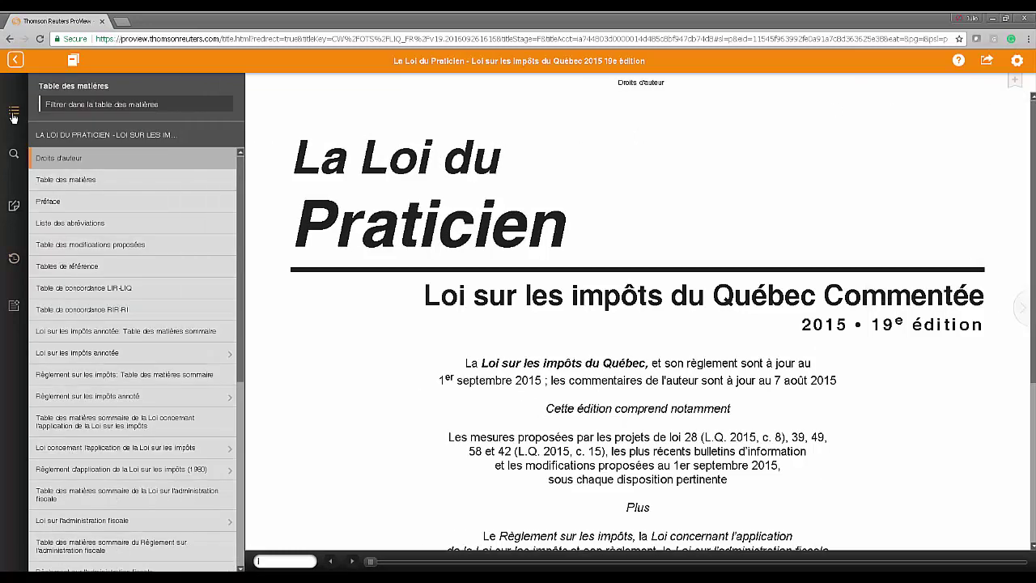
pyautogui.click(145, 447)
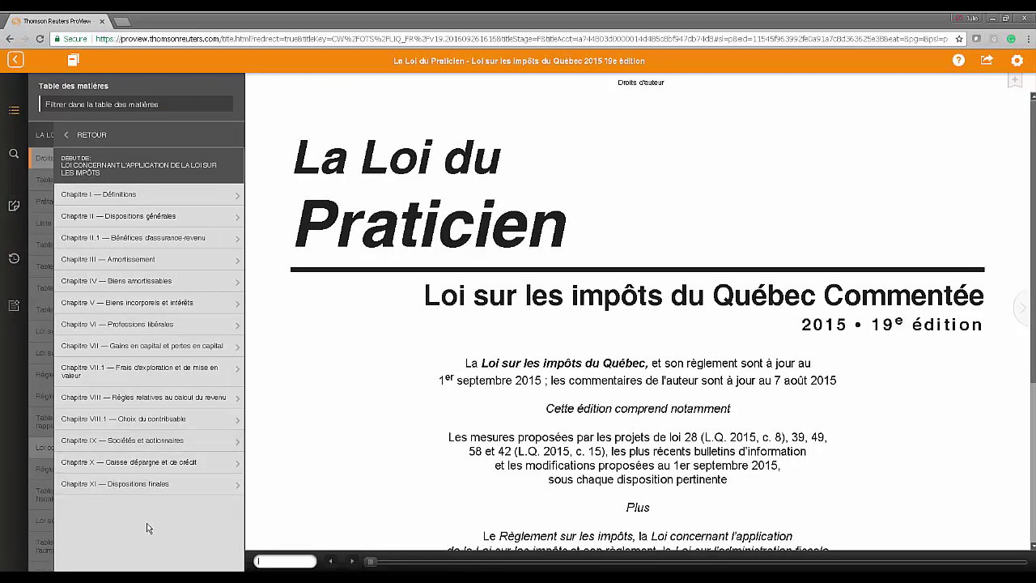
pyautogui.click(143, 200)
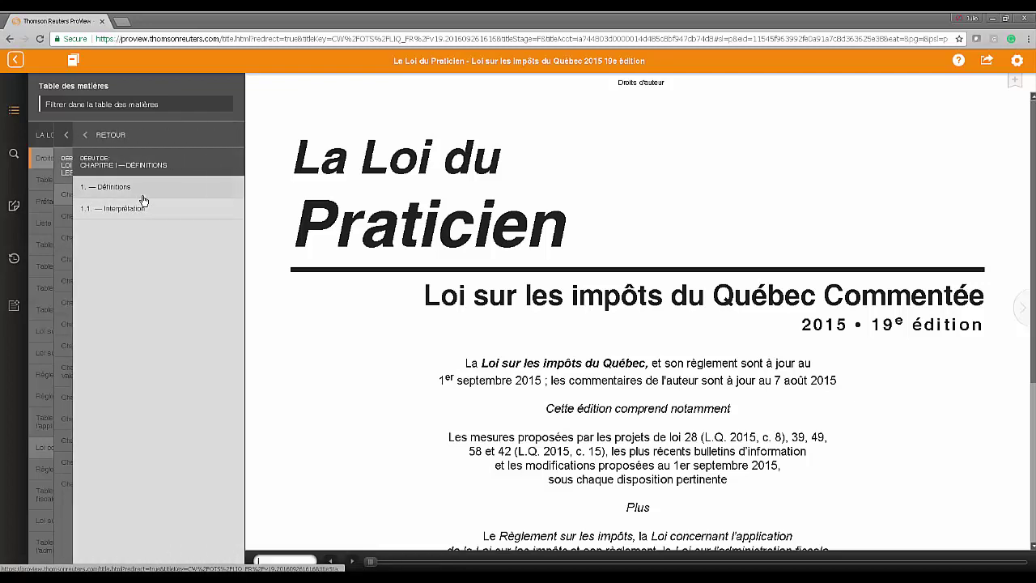
pyautogui.click(134, 212)
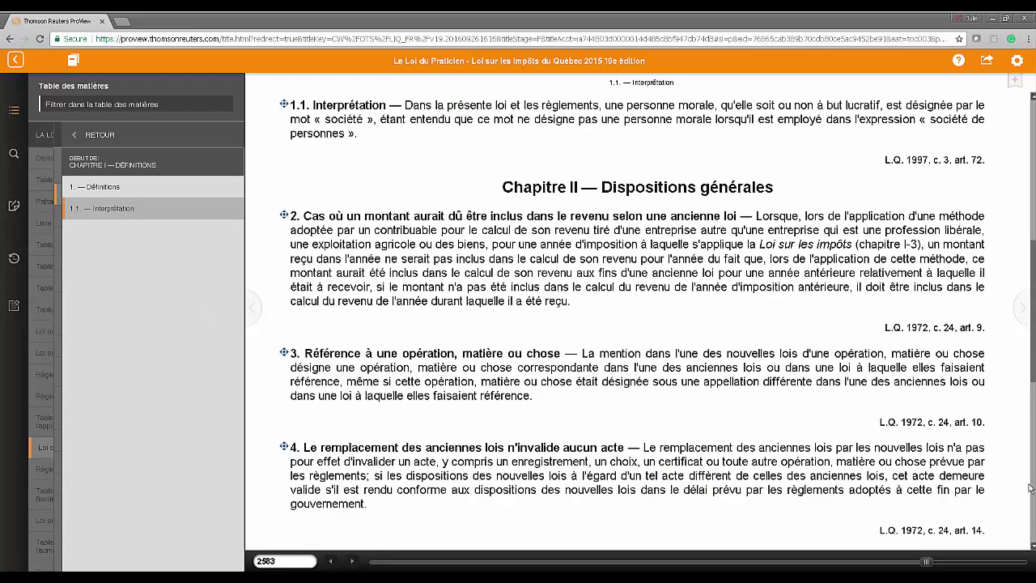
pyautogui.moveTo(1033, 340); pyautogui.dragTo(1025, 226)
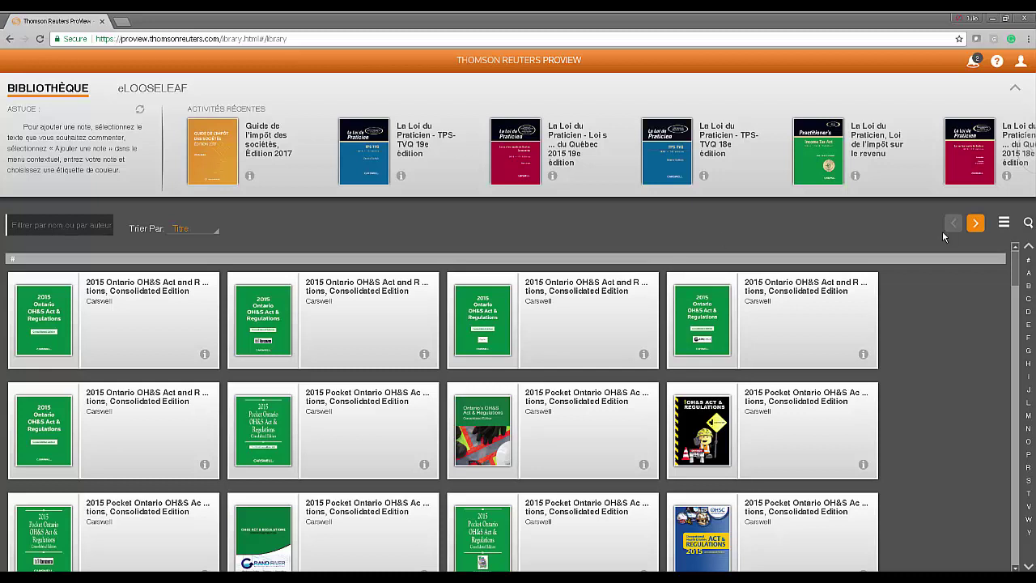
# Search the whole library for the exact phrase "calcul des gains et des pertes"
pyautogui.click(1028, 224)
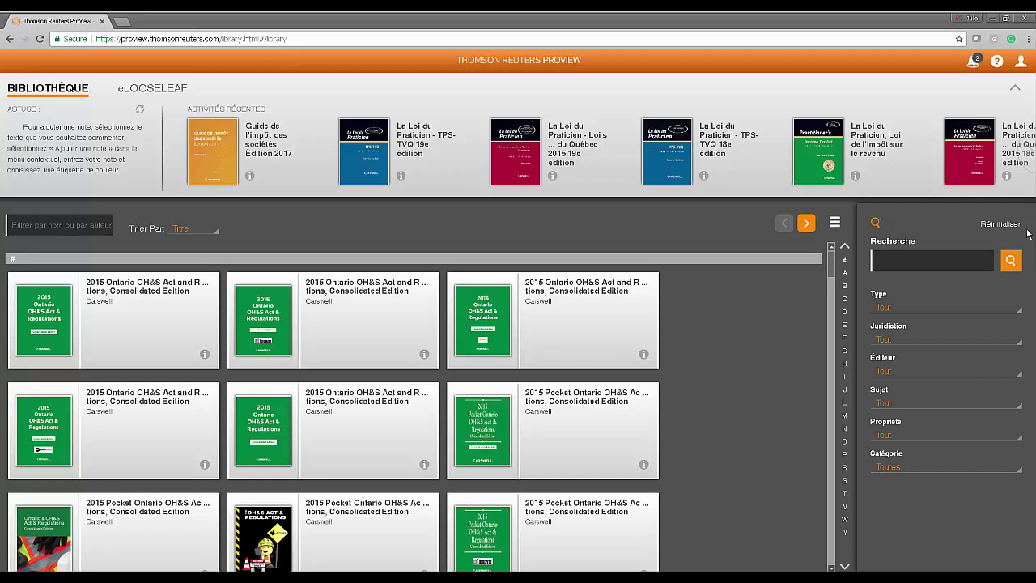
pyautogui.click(945, 260)
pyautogui.click(957, 283)
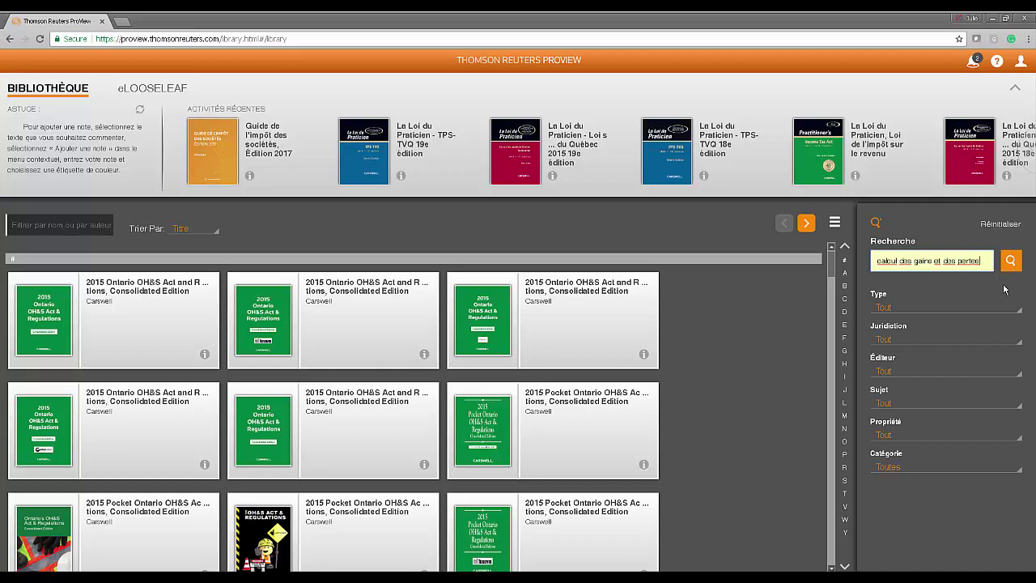
pyautogui.click(1010, 261)
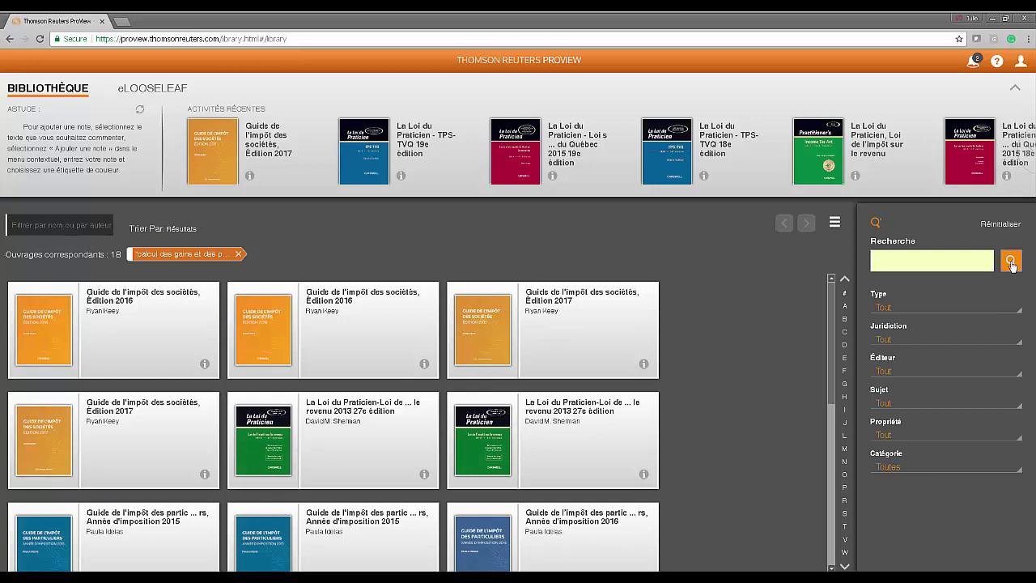
# Open Guide de l'impôt des sociétés, Édition 2017 from the matching books, and expand and collapse all its result excerpts
pyautogui.click(494, 339)
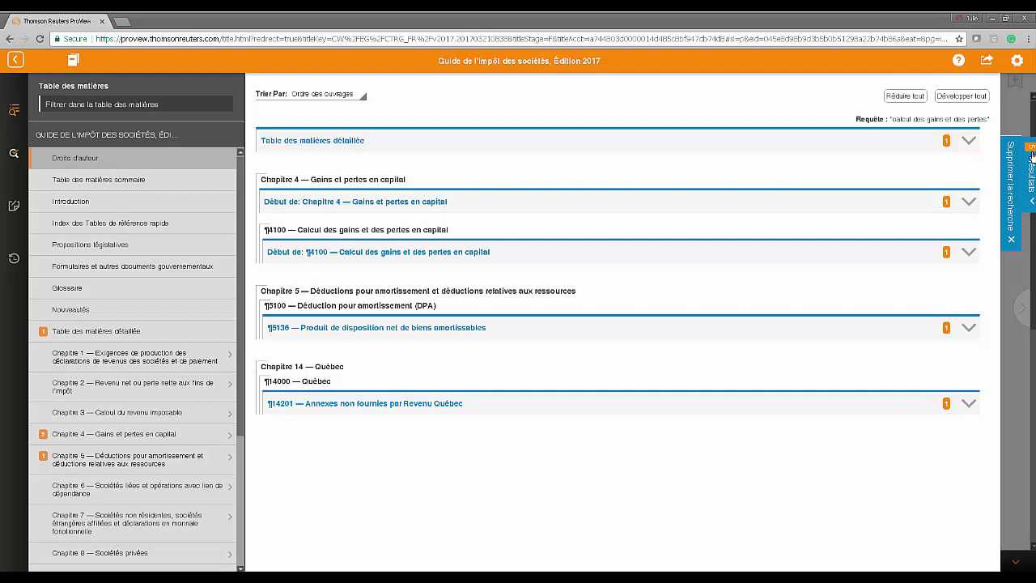
pyautogui.click(969, 97)
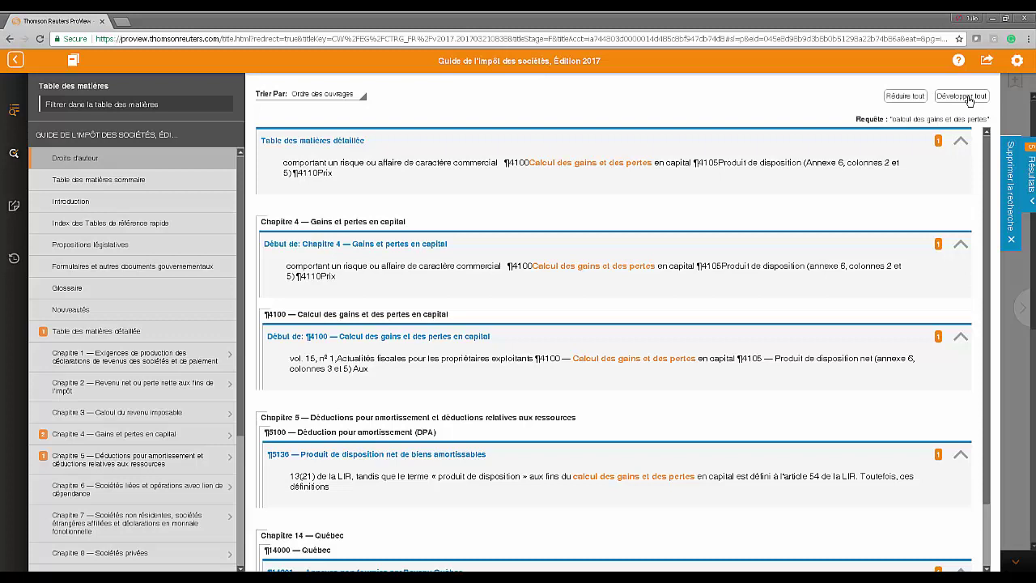
pyautogui.click(910, 97)
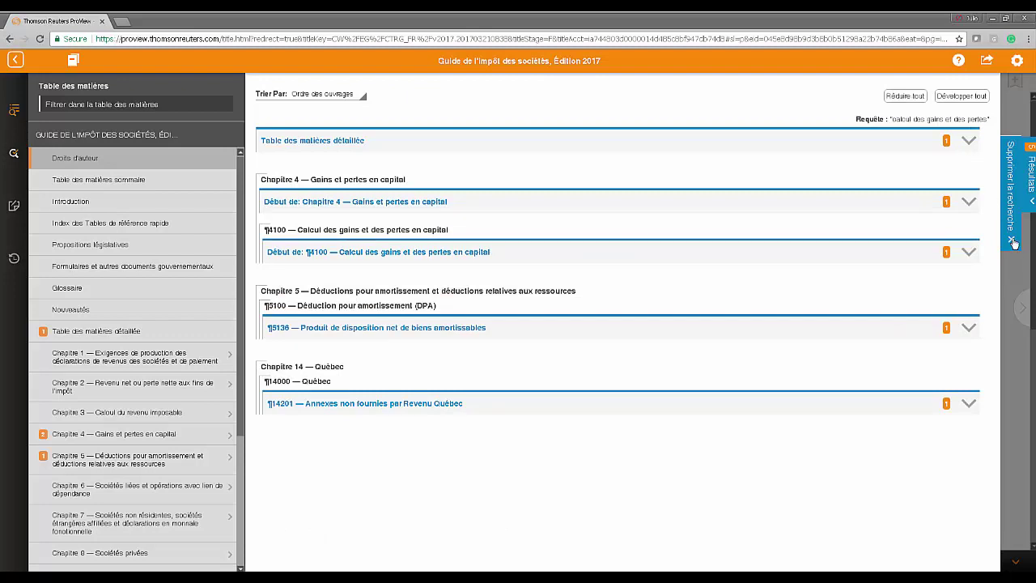
# Open the ¶4100 — Calcul des gains et des pertes en capital result from its excerpt, and step to the next match and back
pyautogui.click(968, 252)
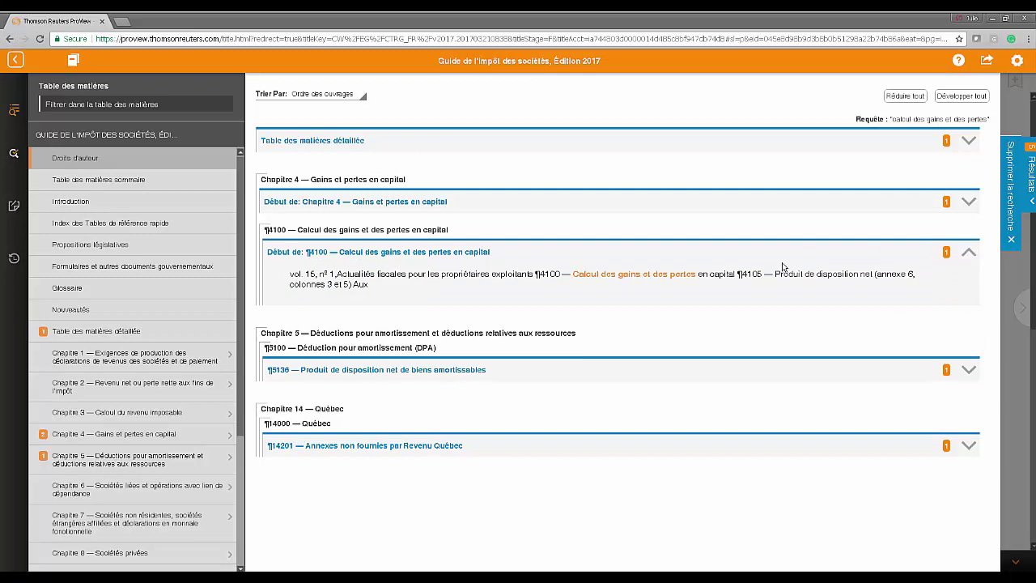
pyautogui.click(652, 274)
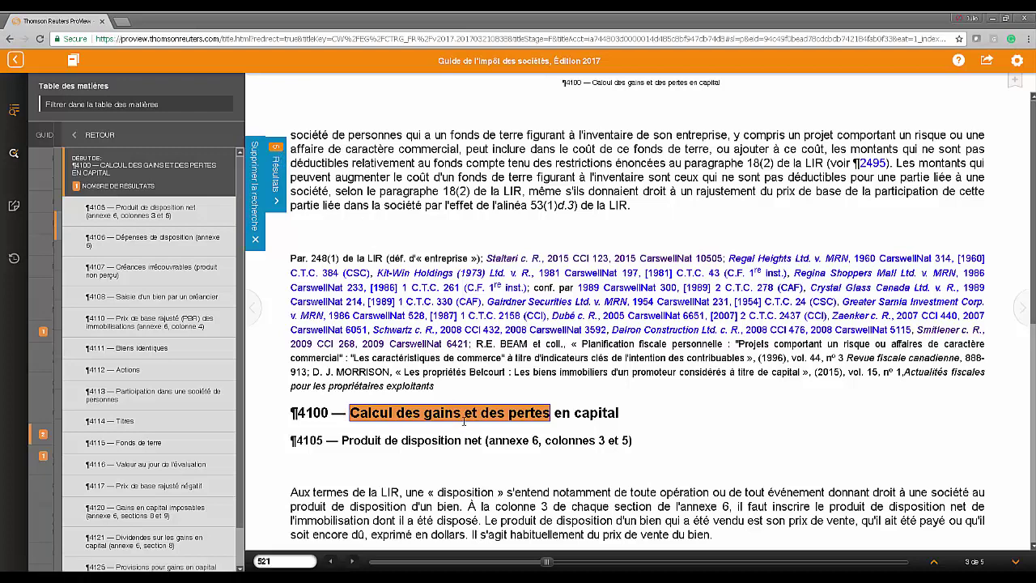
pyautogui.scroll(-2, 464, 421)
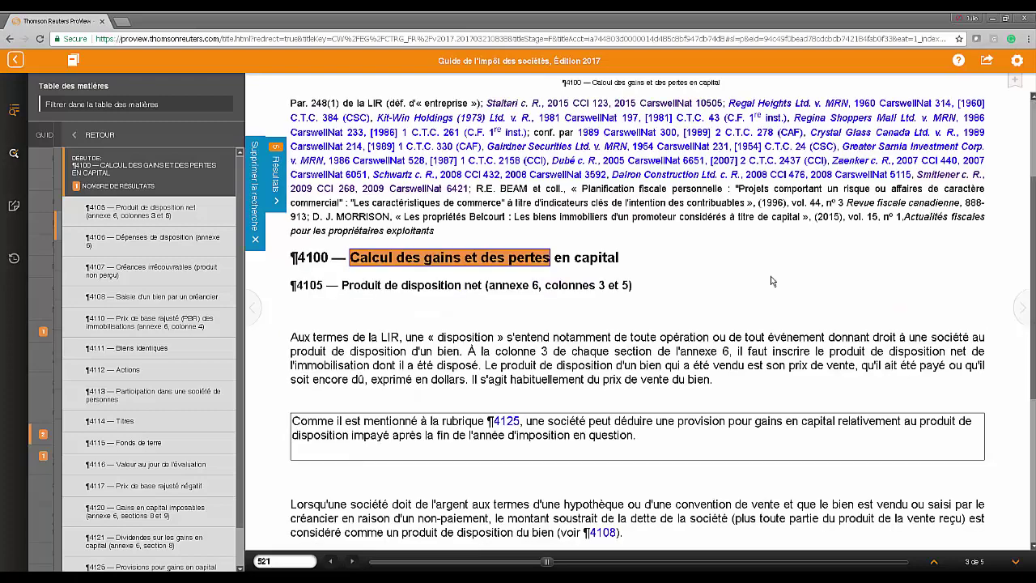
pyautogui.click(1016, 562)
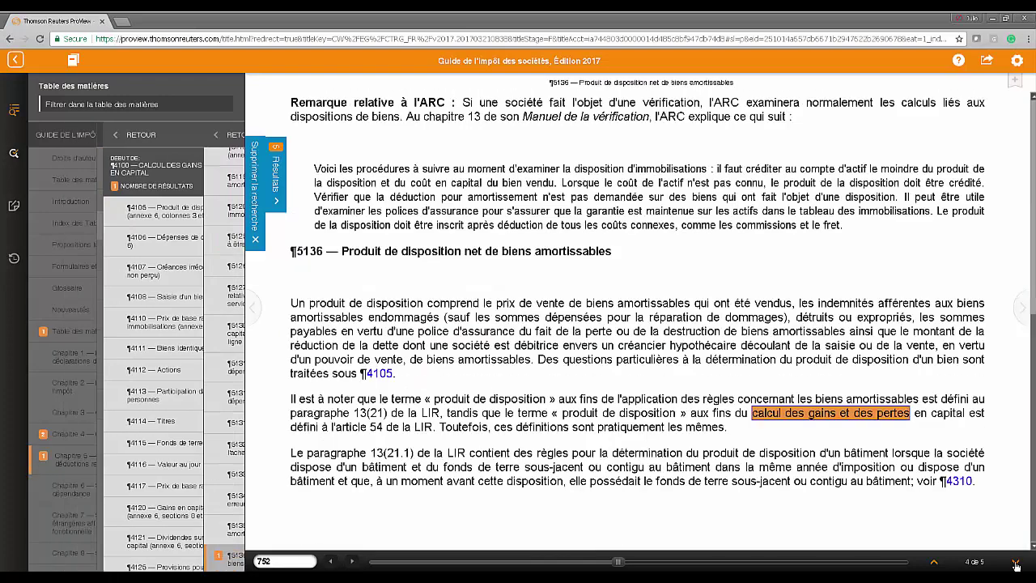
pyautogui.click(935, 562)
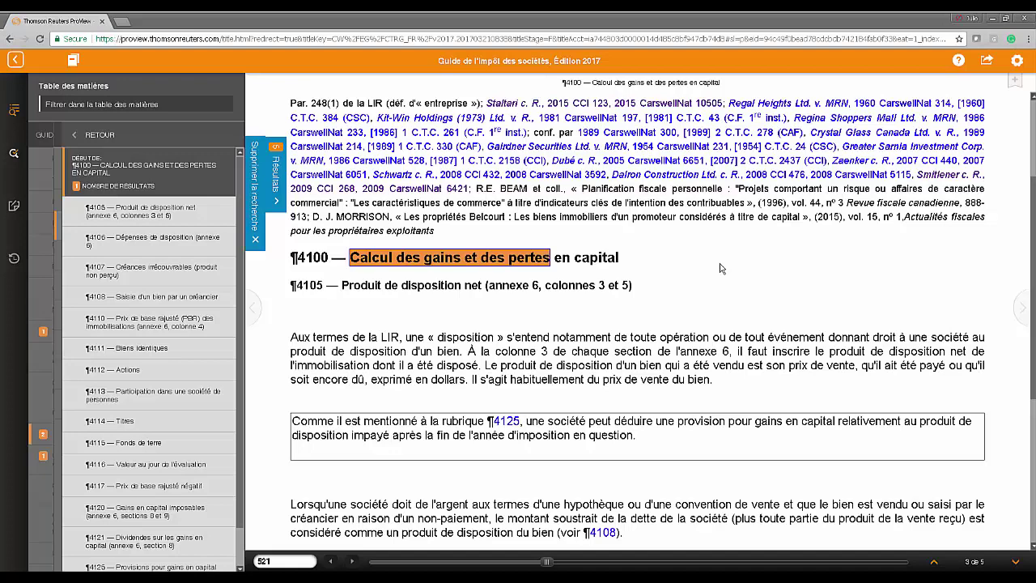
# View the cited case 2009 CarswellNat 6421 in Taxnet Pro and close it to return to the book
pyautogui.click(377, 193)
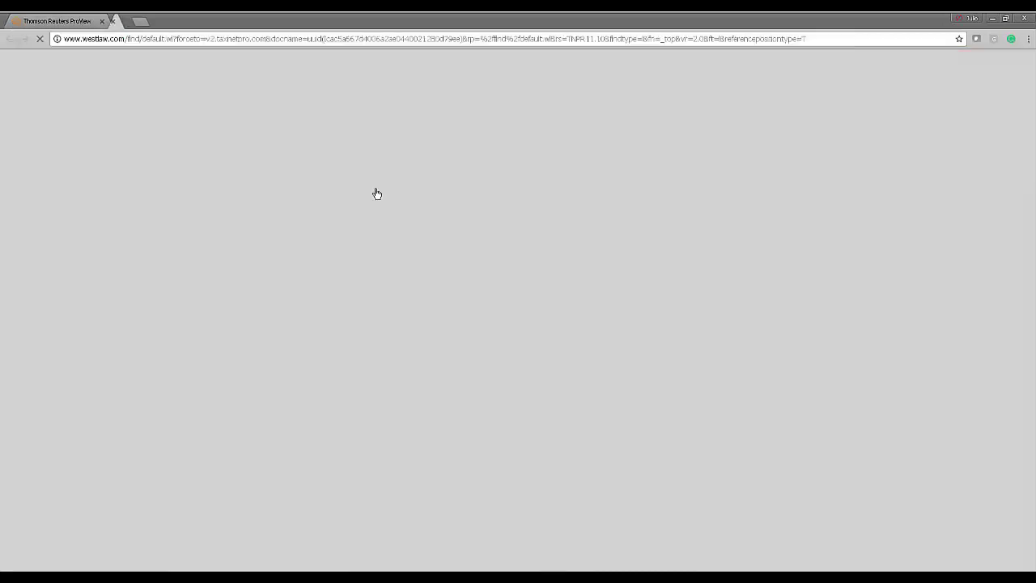
pyautogui.click(319, 363)
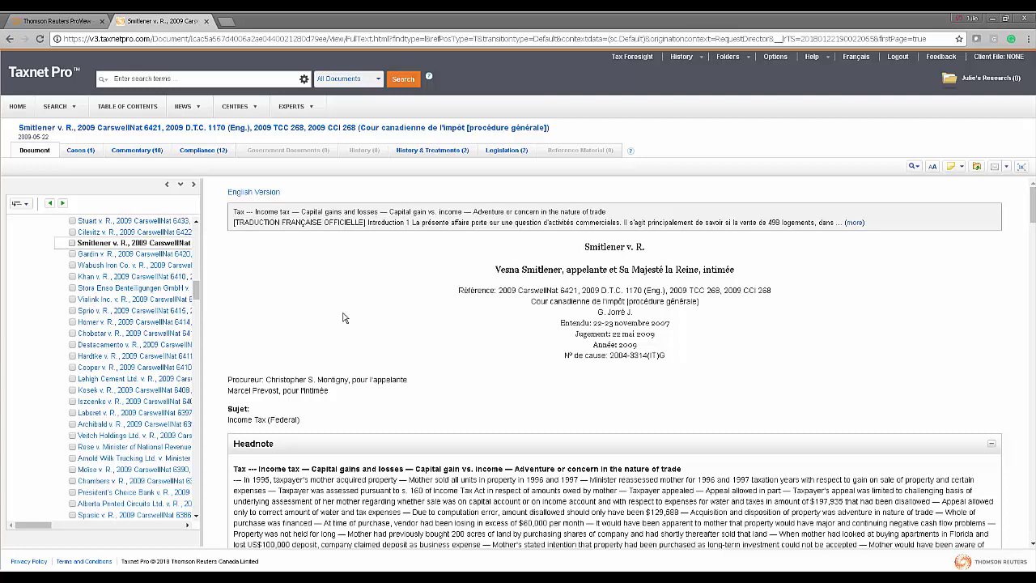
pyautogui.click(206, 21)
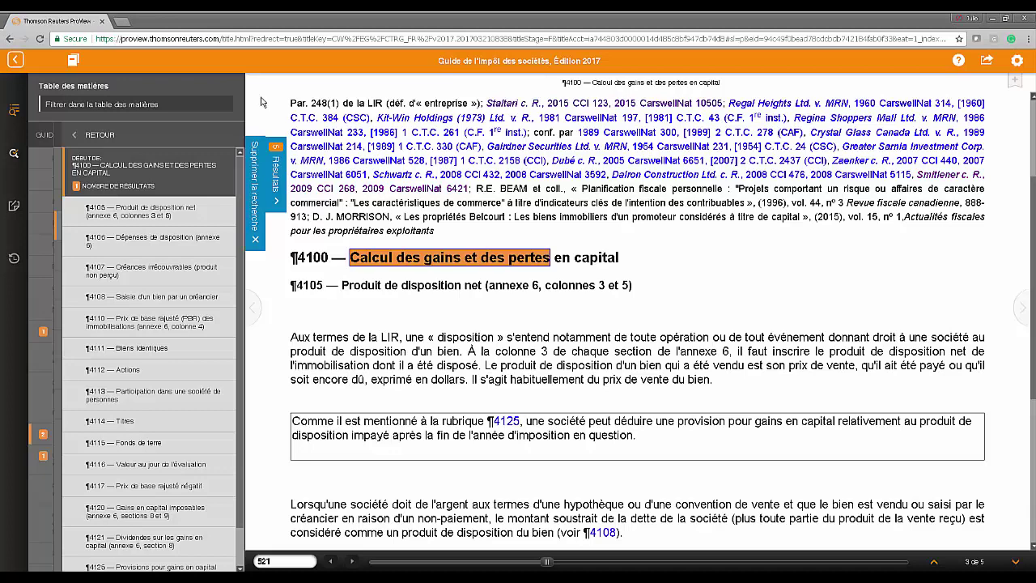
# View the book's current search query and the search operators reference, closing the reference
pyautogui.click(13, 158)
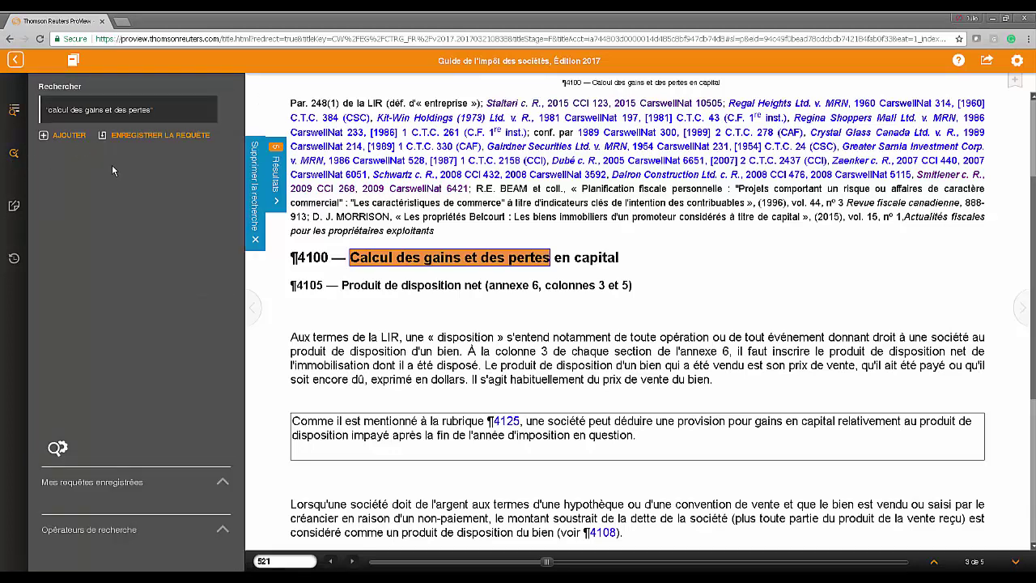
pyautogui.click(225, 530)
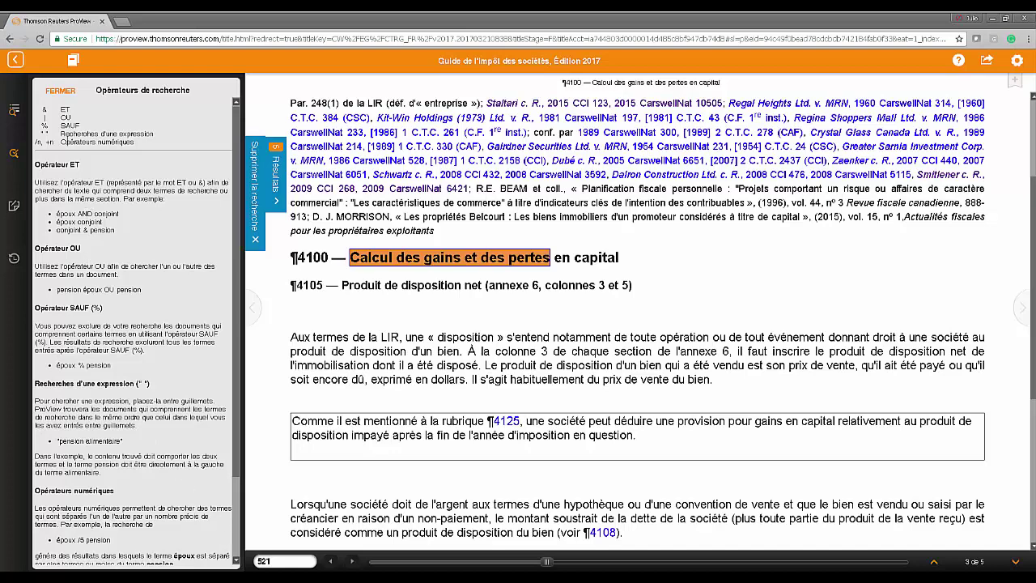
pyautogui.click(60, 93)
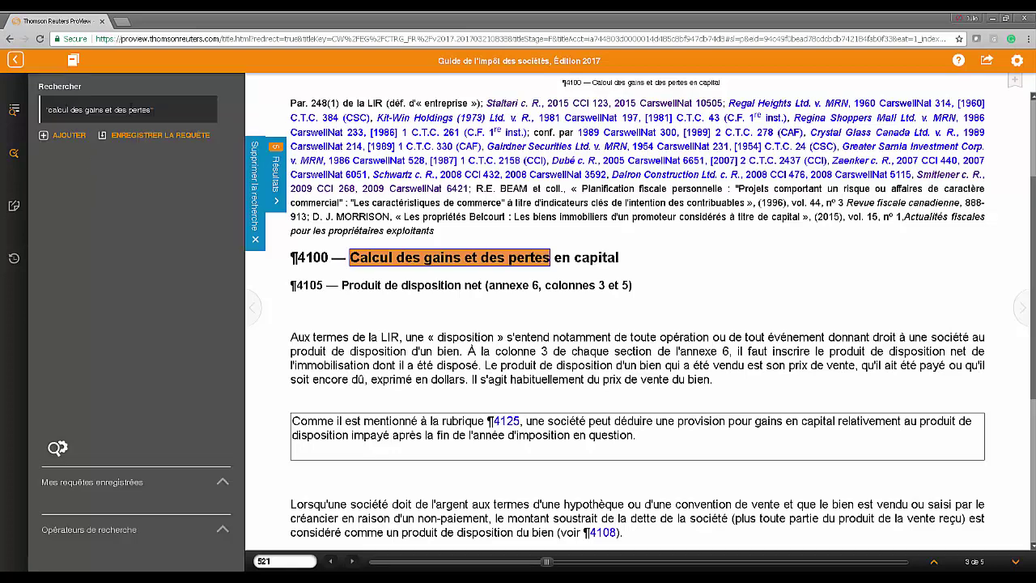
# Search the book for hypothèque, and expand and collapse all the result excerpts
pyautogui.tripleClick(161, 109)
pyautogui.write('hypothèque')
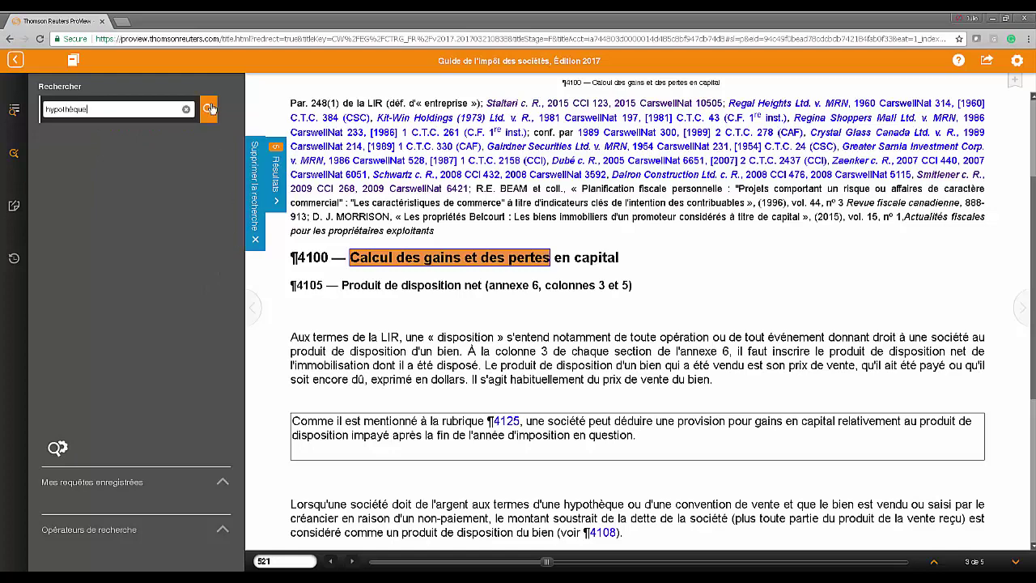
pyautogui.press('Return')
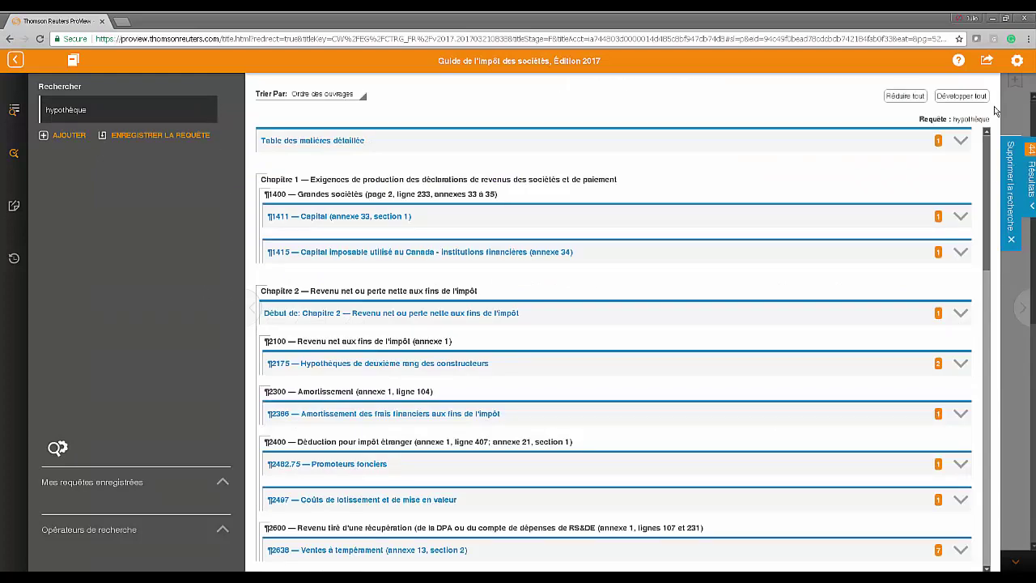
pyautogui.click(969, 100)
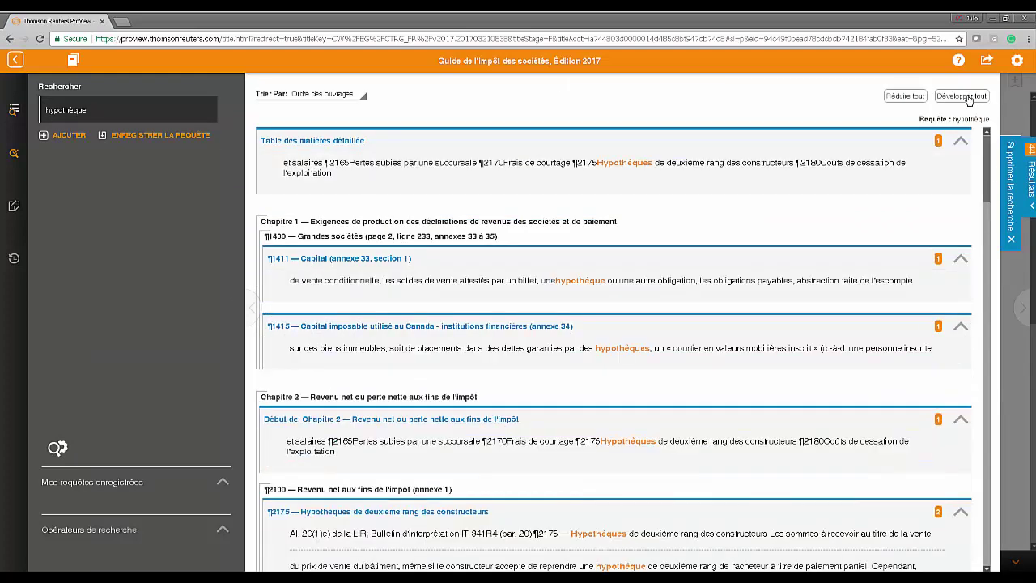
pyautogui.click(920, 97)
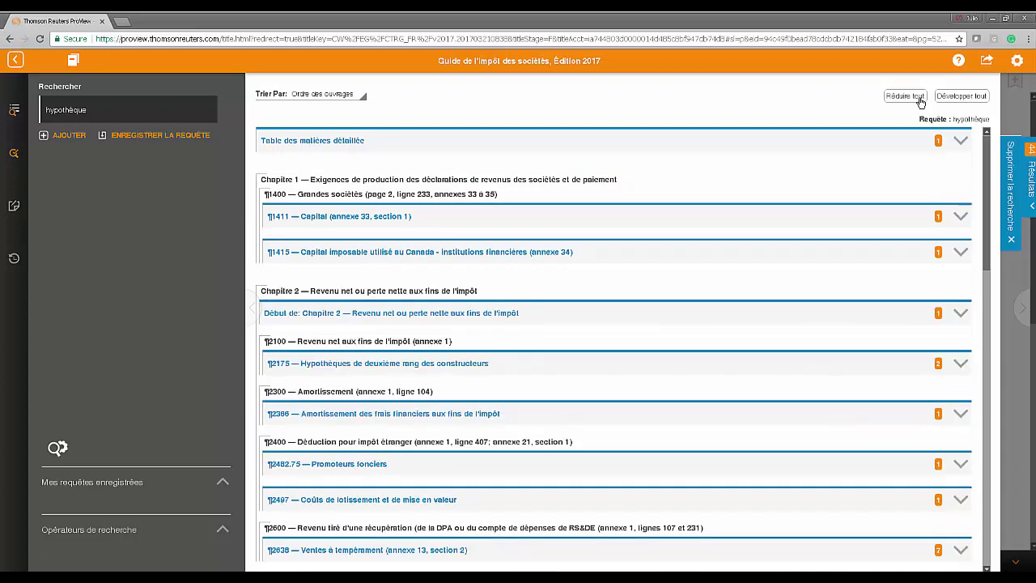
# Save the hypothèque search query, and pick it from the list of saved queries
pyautogui.click(72, 136)
pyautogui.press('Return')
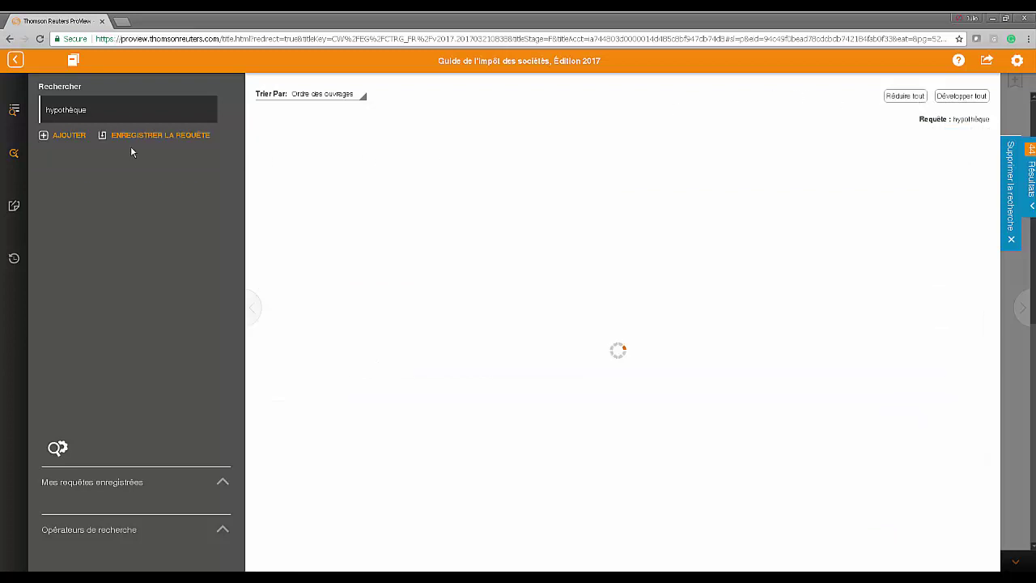
pyautogui.click(140, 136)
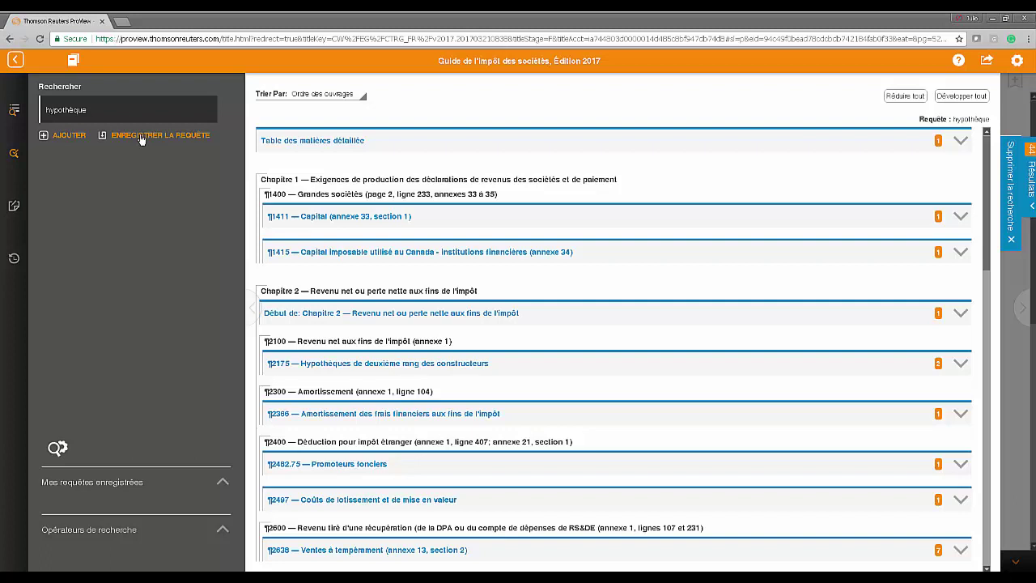
pyautogui.click(223, 483)
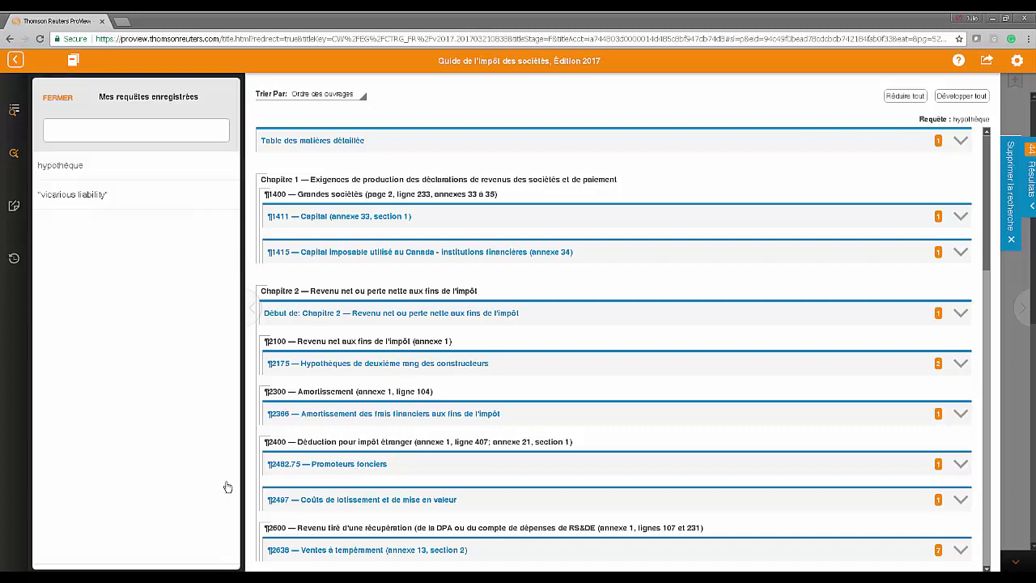
pyautogui.click(118, 173)
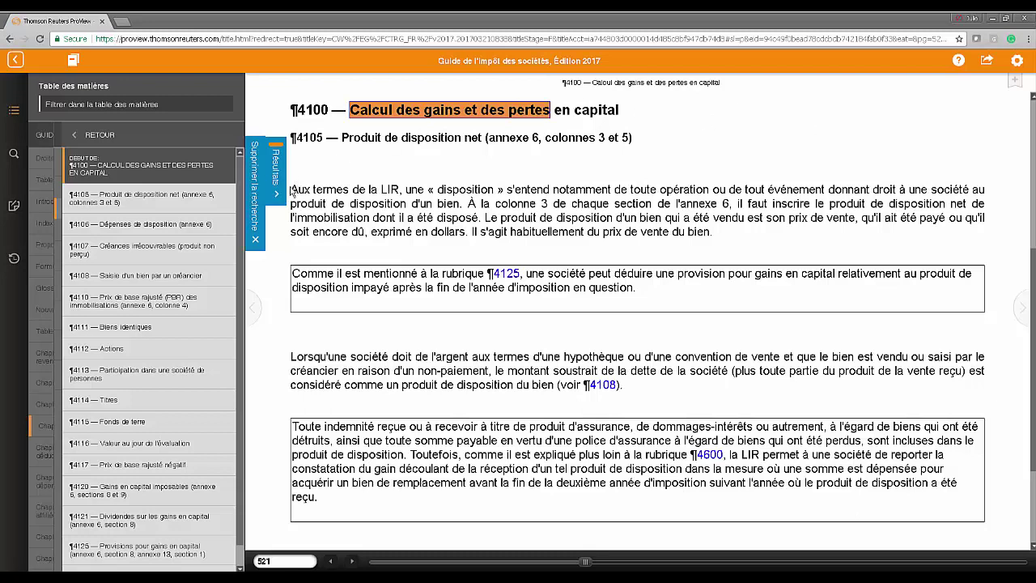
# Highlight the opening paragraph of ¶4105 — Produit de disposition net, from "Aux termes de la LIR" to "du bien", in yellow
pyautogui.moveTo(290, 189); pyautogui.dragTo(717, 236)
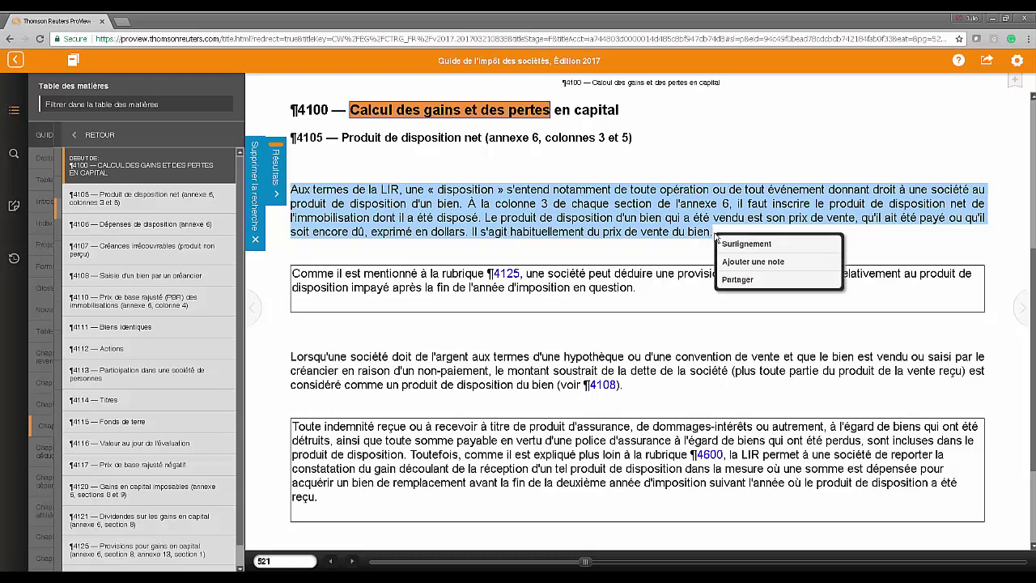
pyautogui.click(728, 244)
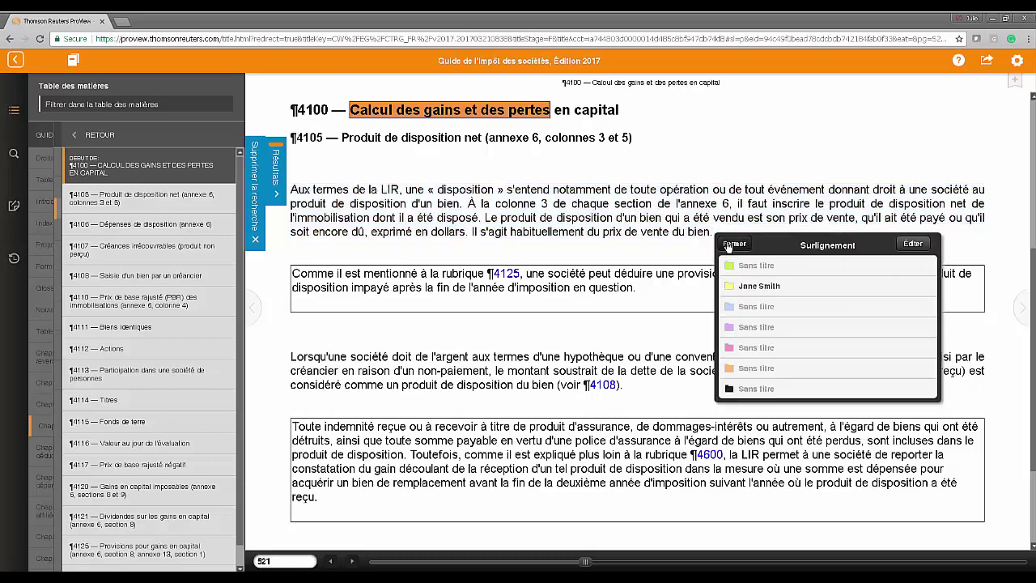
pyautogui.click(758, 290)
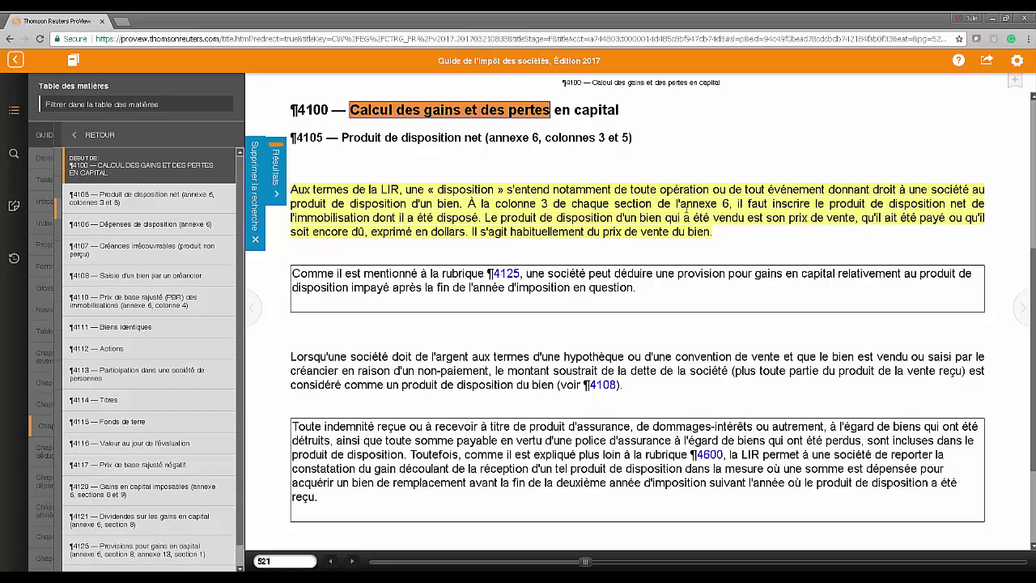
# View the yellow highlight's options and its category editing mode, closing them without changing anything
pyautogui.click(716, 234)
pyautogui.click(880, 219)
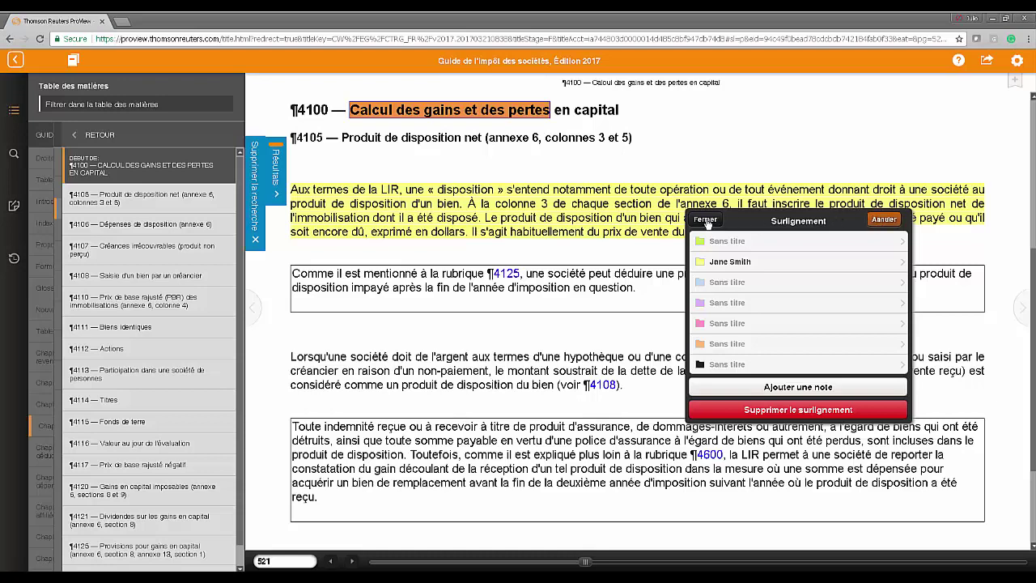
pyautogui.click(706, 221)
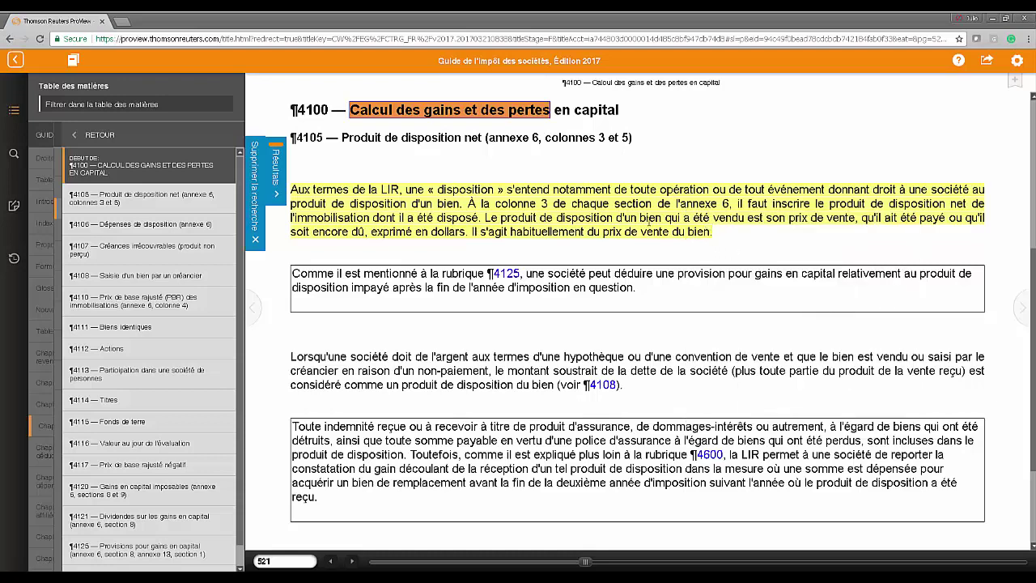
pyautogui.click(649, 218)
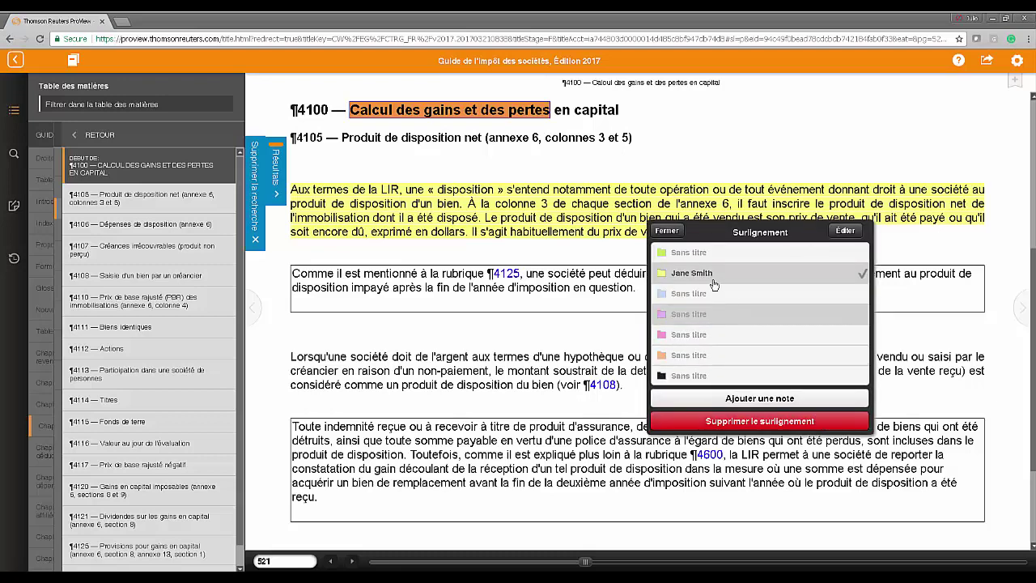
pyautogui.click(666, 230)
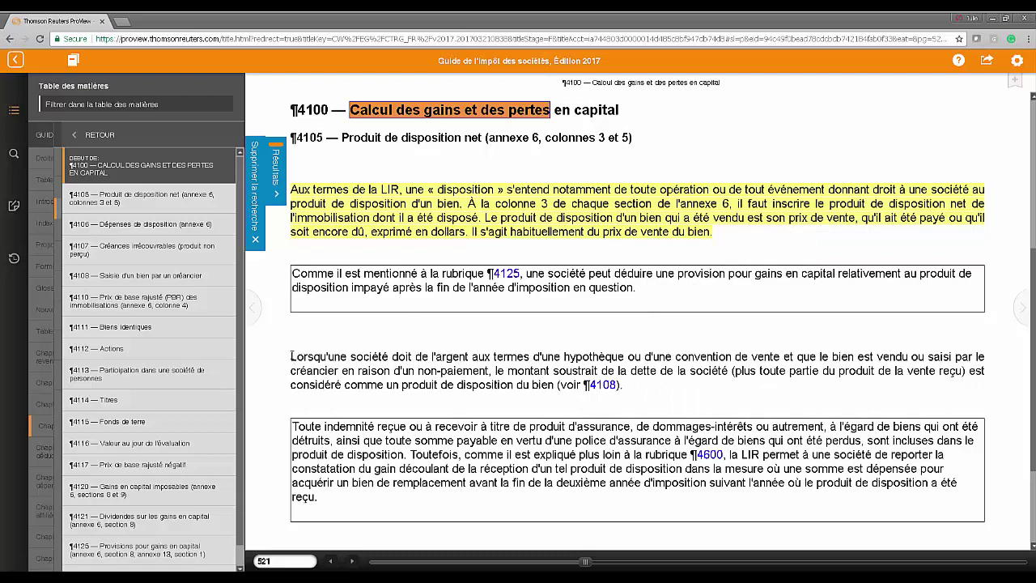
# Add a purple note reading "note importante" to the paragraph beginning "Lorsqu'une société doit de l'argent", save it, and reopen it for a check
pyautogui.moveTo(290, 359); pyautogui.dragTo(625, 393)
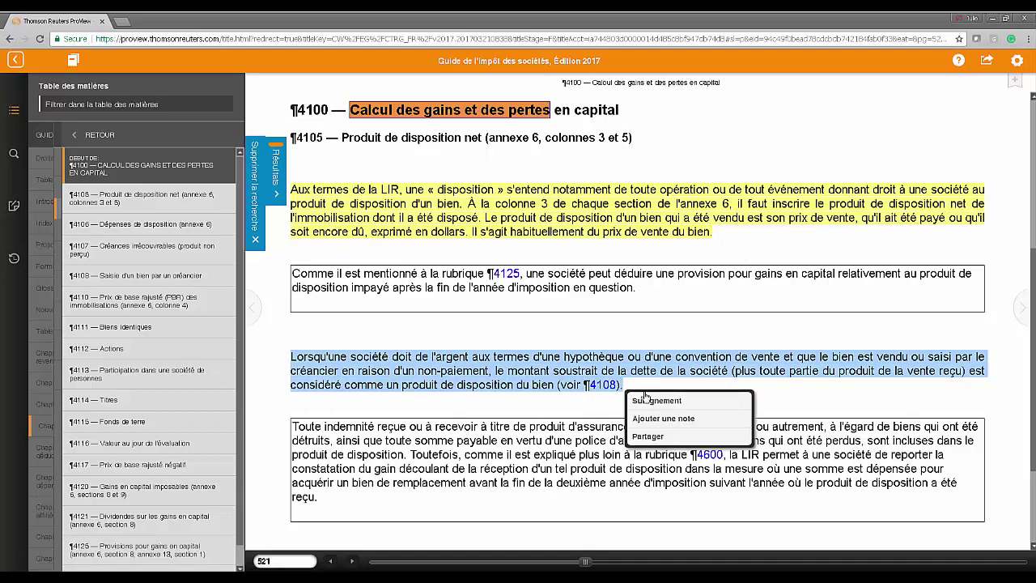
pyautogui.click(666, 418)
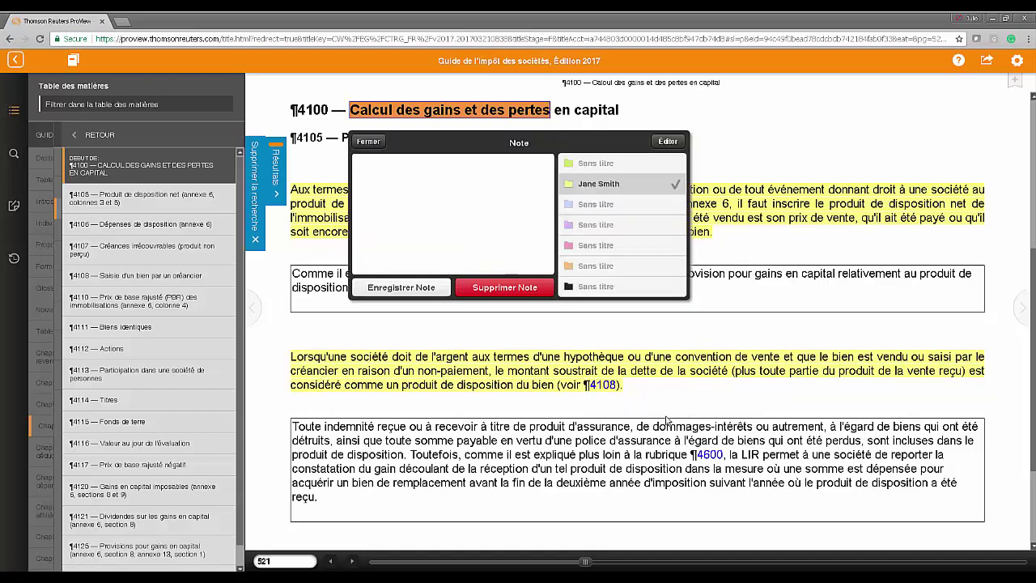
pyautogui.click(434, 187)
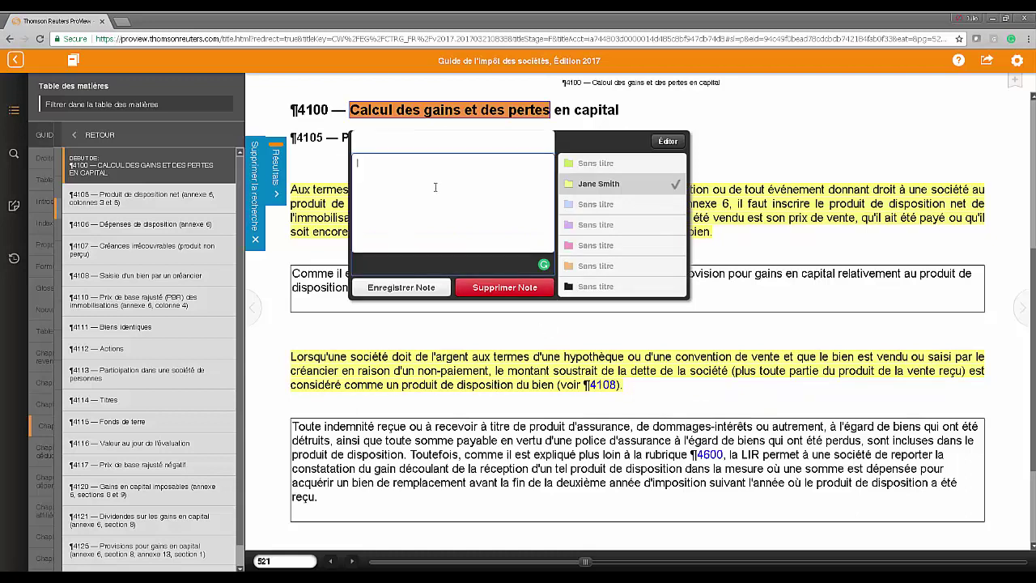
pyautogui.write('note importante')
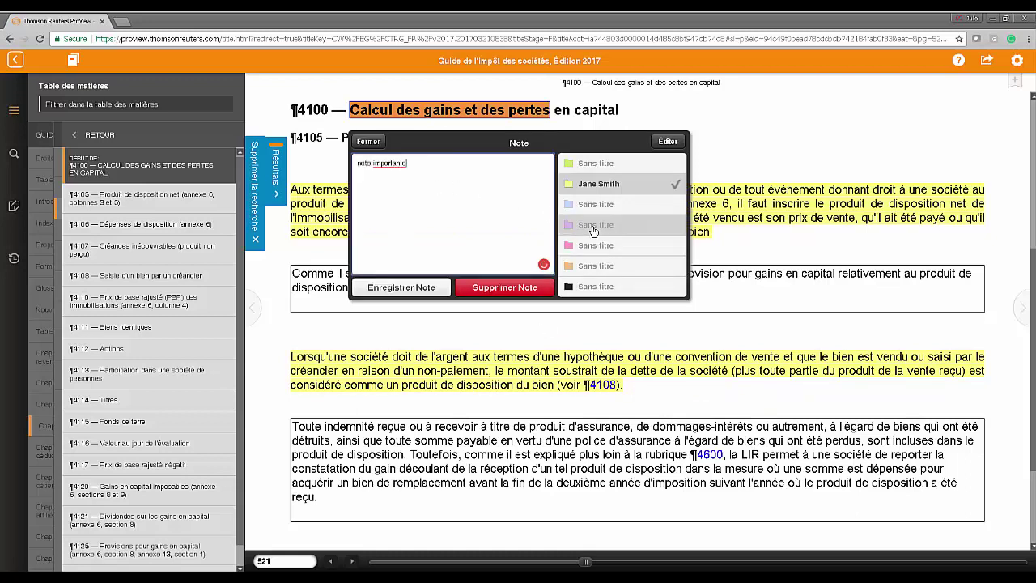
pyautogui.click(594, 226)
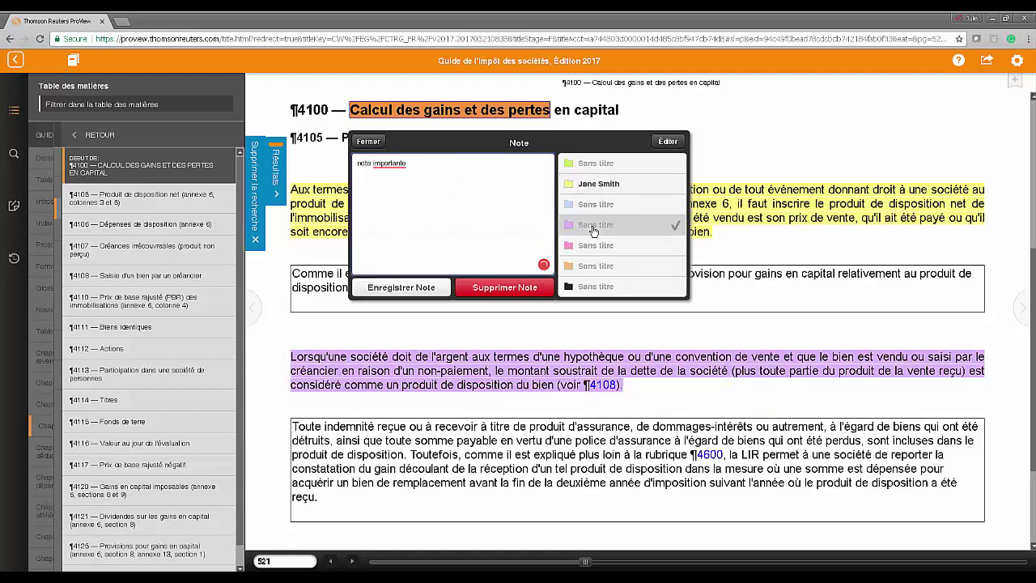
pyautogui.click(423, 288)
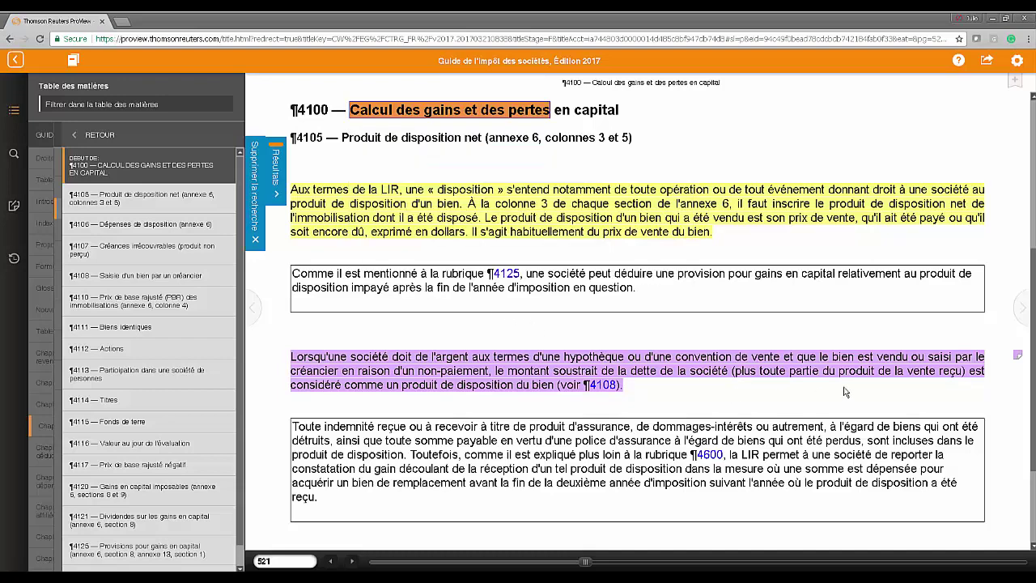
pyautogui.click(1019, 360)
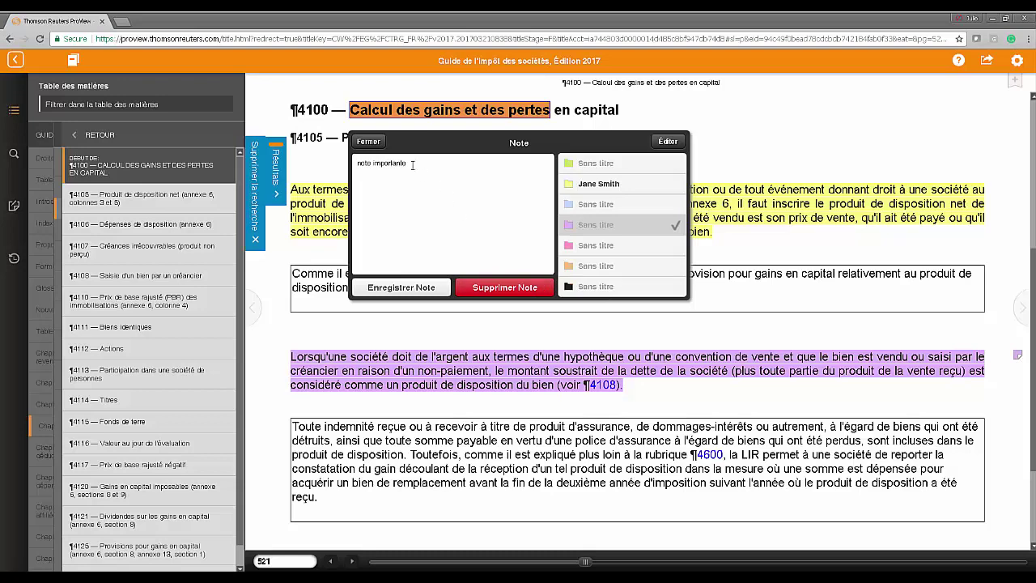
pyautogui.click(369, 142)
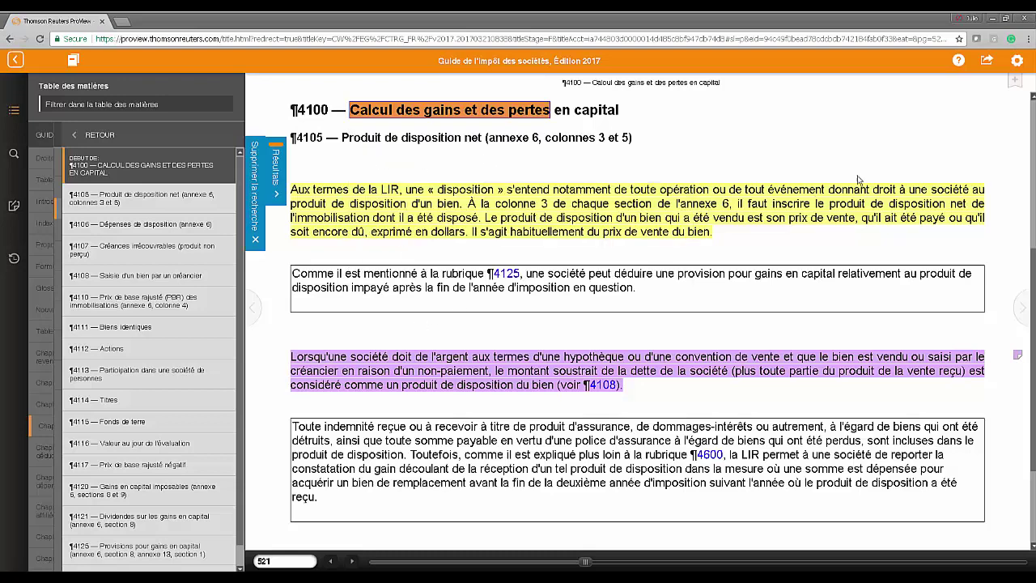
# Add an orange bookmark and a pink bookmark to the ¶4100 page
pyautogui.click(1014, 83)
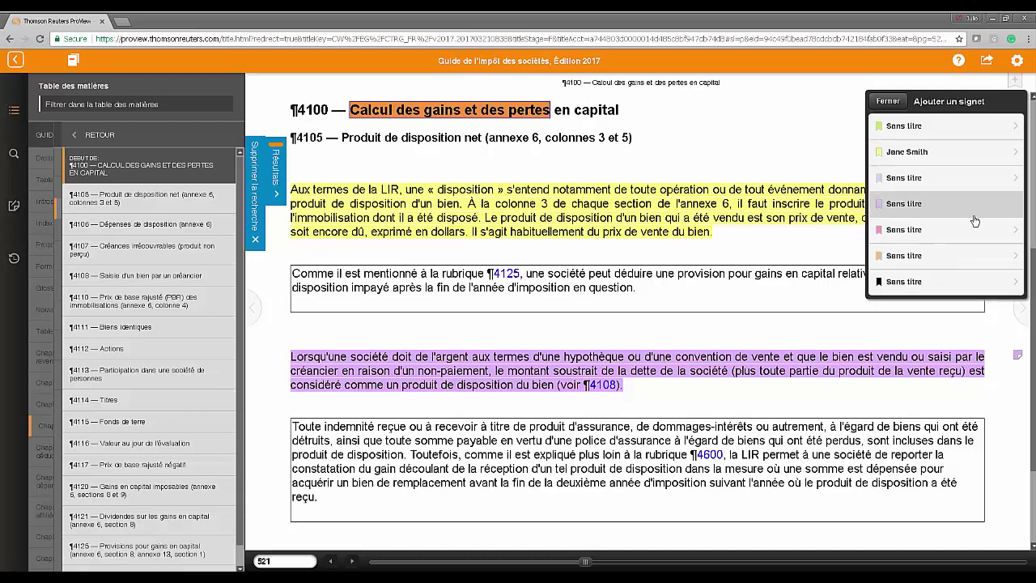
pyautogui.click(956, 259)
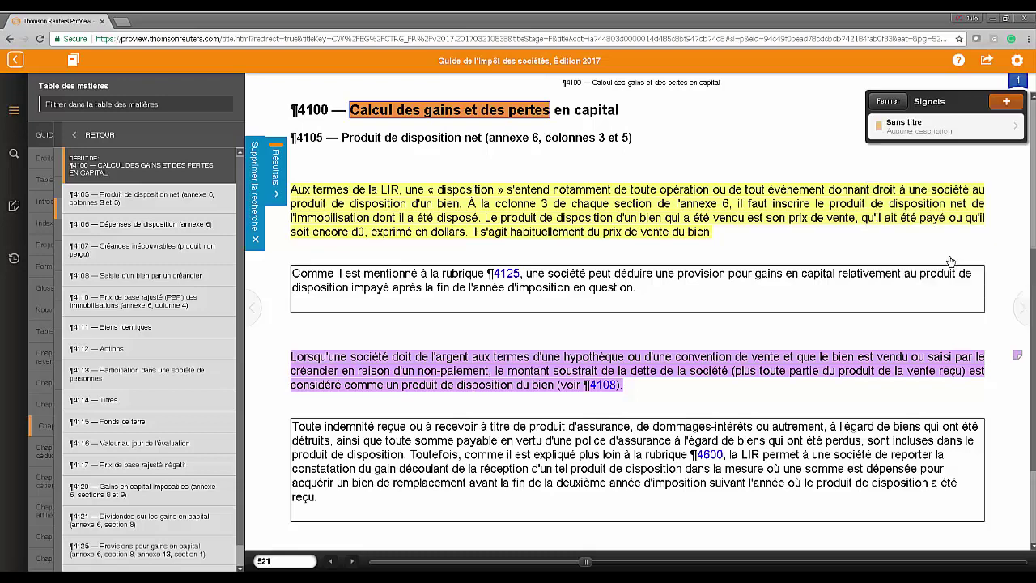
pyautogui.click(1001, 104)
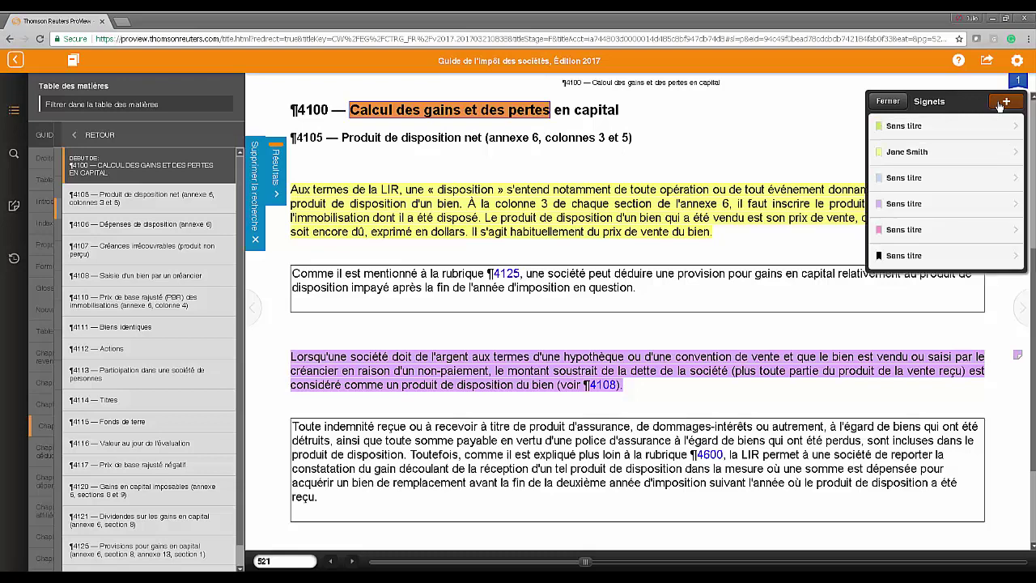
pyautogui.click(962, 233)
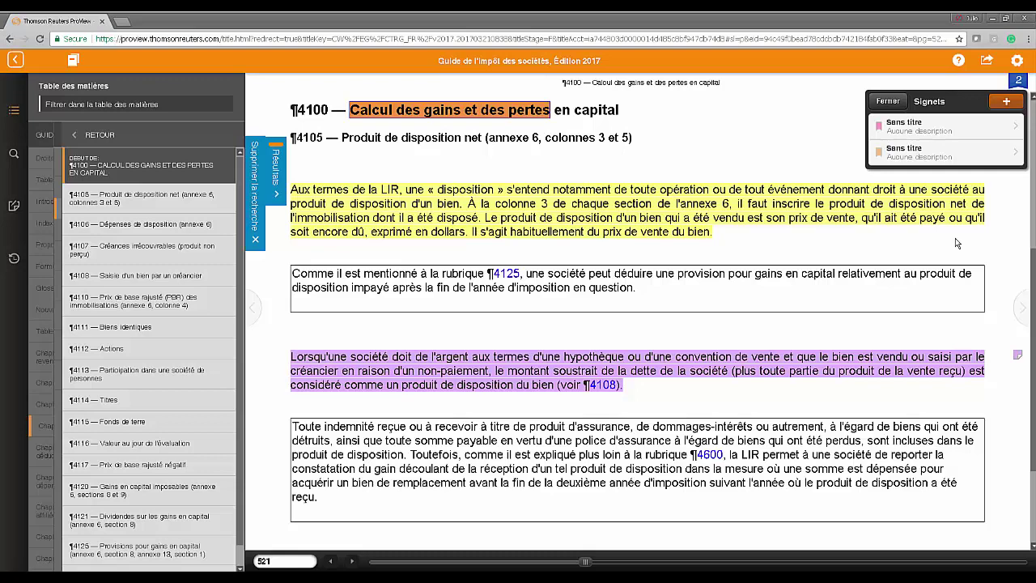
pyautogui.click(888, 102)
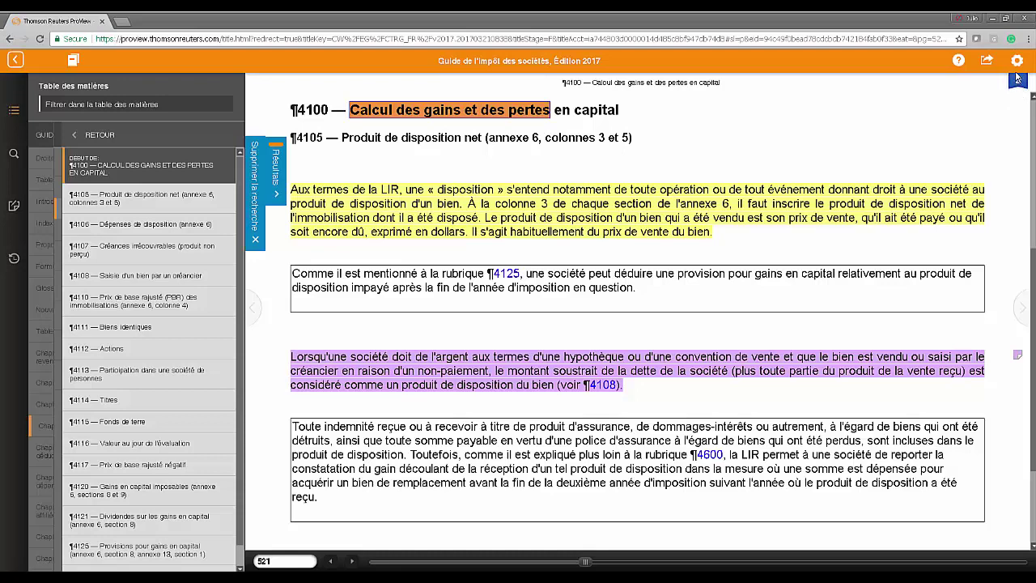
# Delete the pink bookmark from the ¶4100 page and close the bookmark list
pyautogui.click(1018, 81)
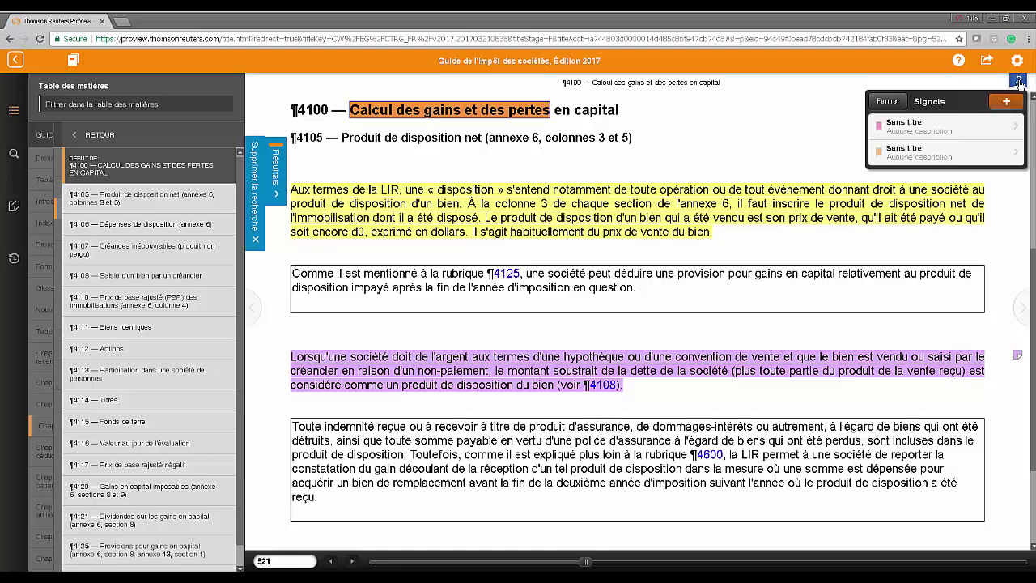
pyautogui.click(951, 130)
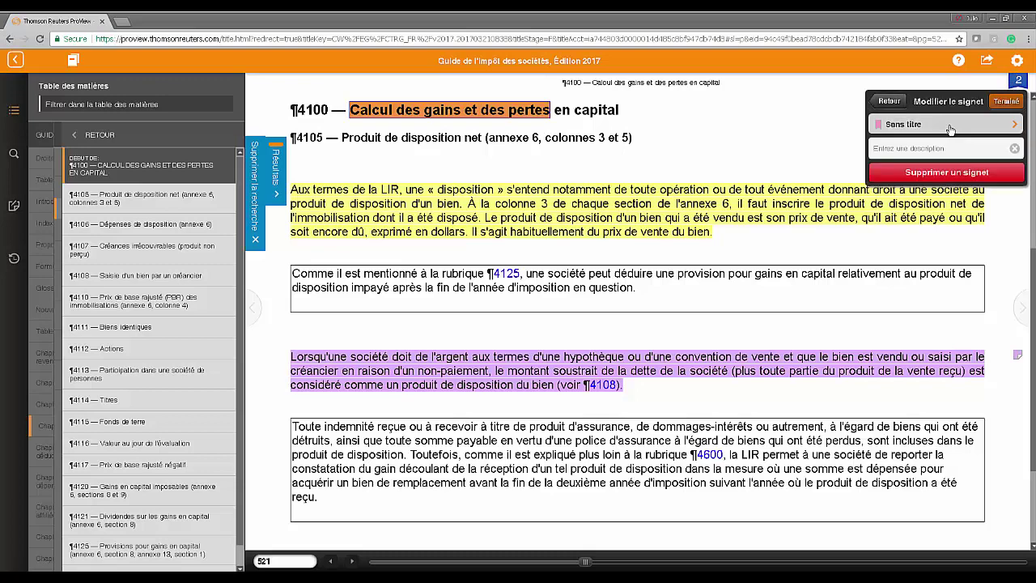
pyautogui.click(952, 175)
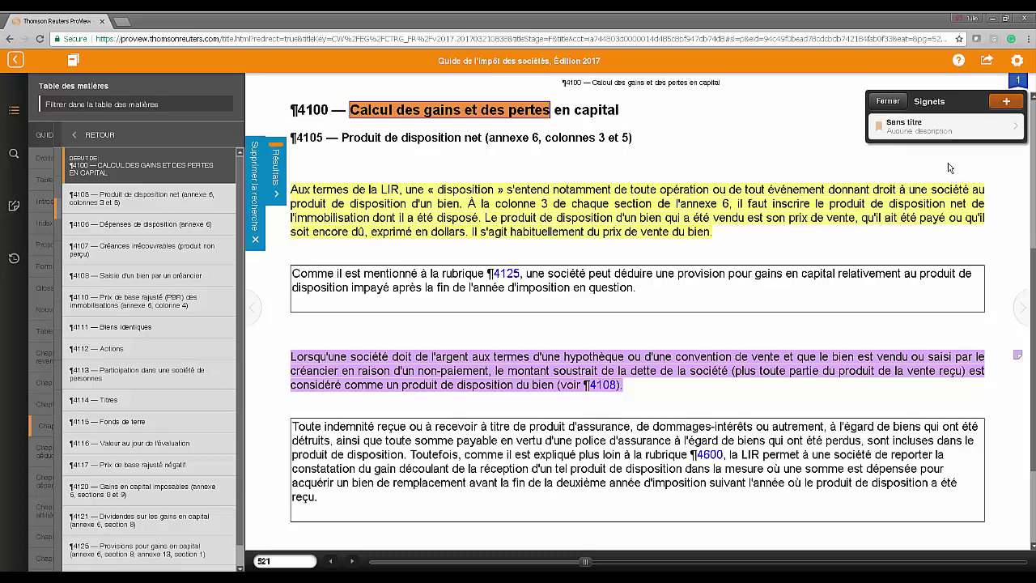
pyautogui.click(888, 101)
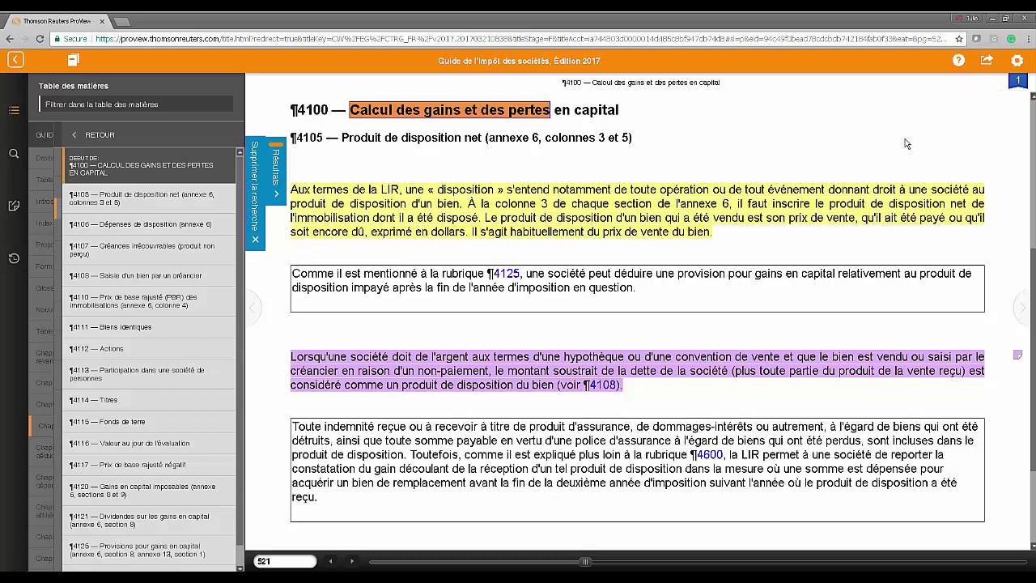
# View the book's annotations, limiting the list to bookmarks
pyautogui.click(15, 208)
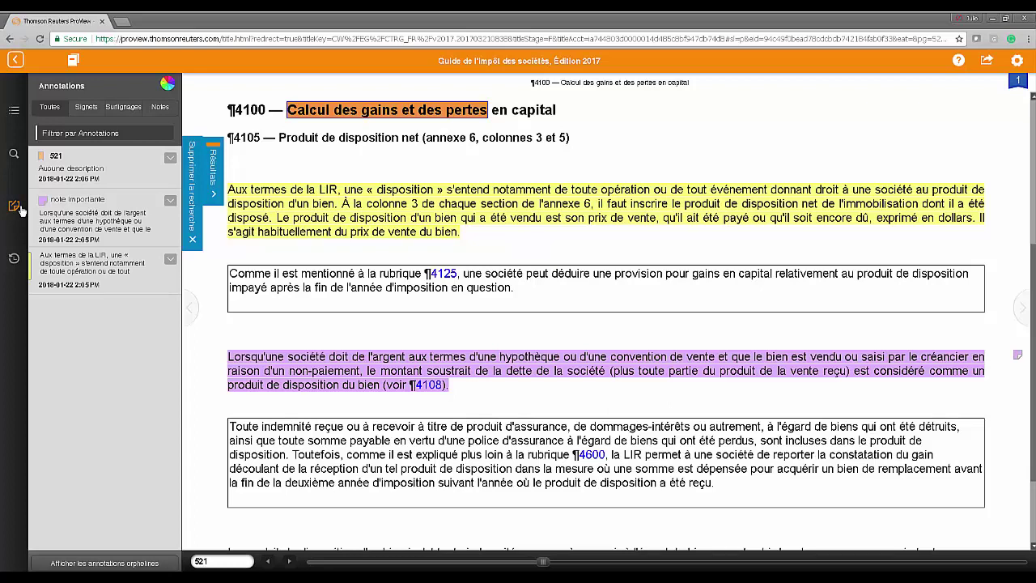
pyautogui.click(86, 110)
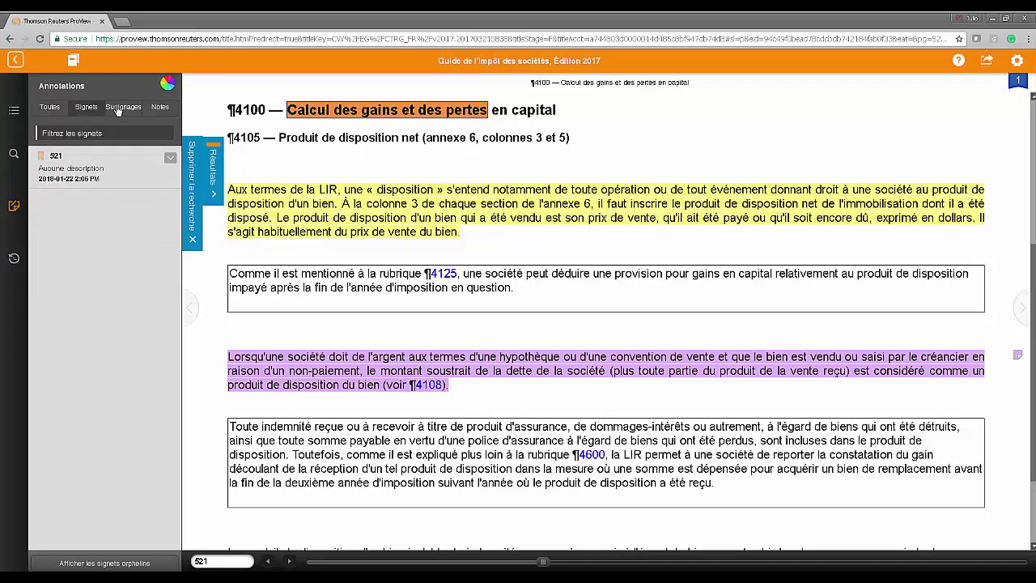